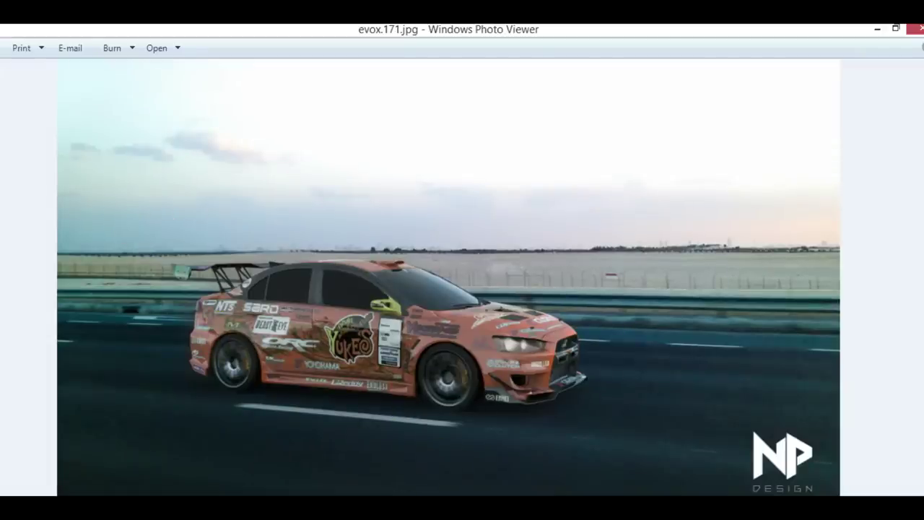
- Exit Fraps from the tray and launch KeyShot 5 64 via a Start search for 'key'
{"action": "left_click", "coordinate": [332, 490]}
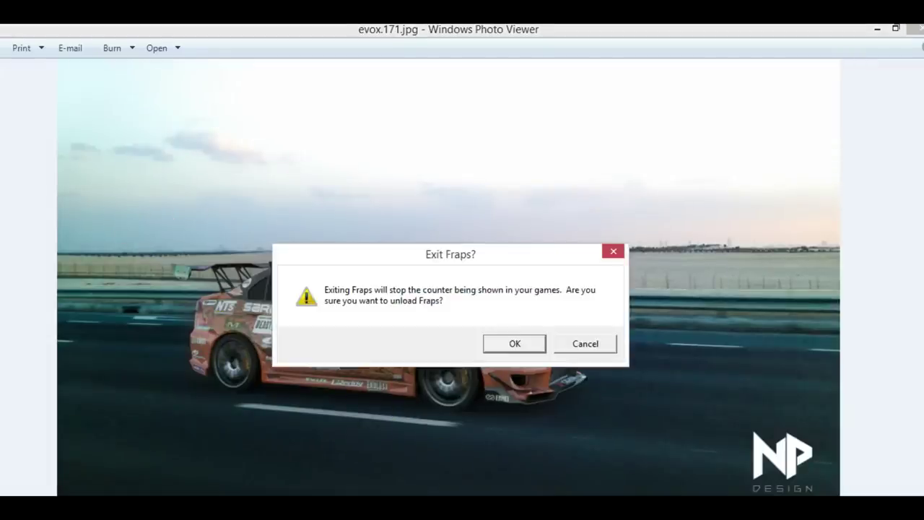
{"action": "left_click", "coordinate": [511, 348]}
{"action": "key", "text": "super"}
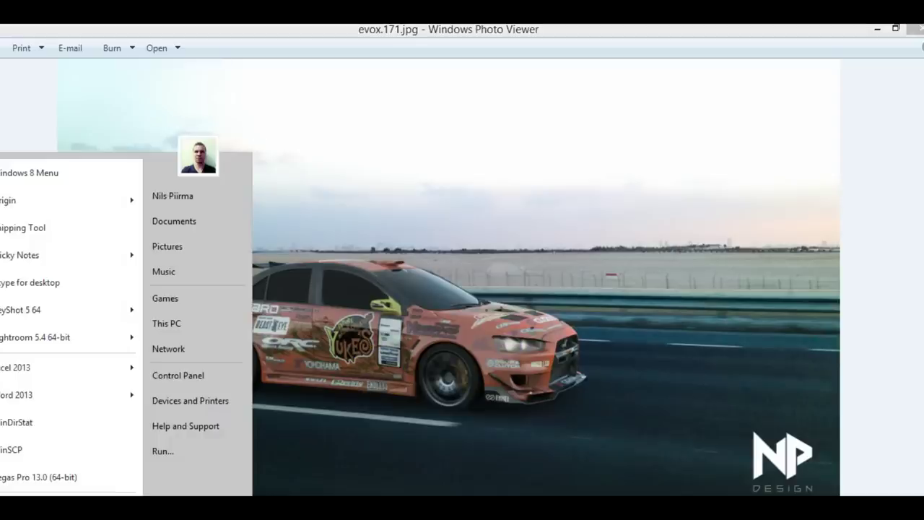
{"action": "type", "text": "key"}
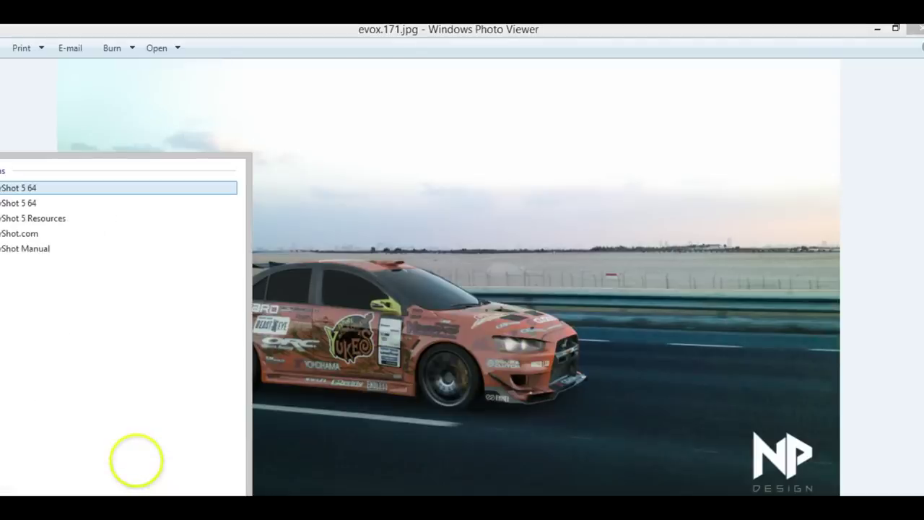
{"action": "key", "text": "Down"}
{"action": "key", "text": "Return"}
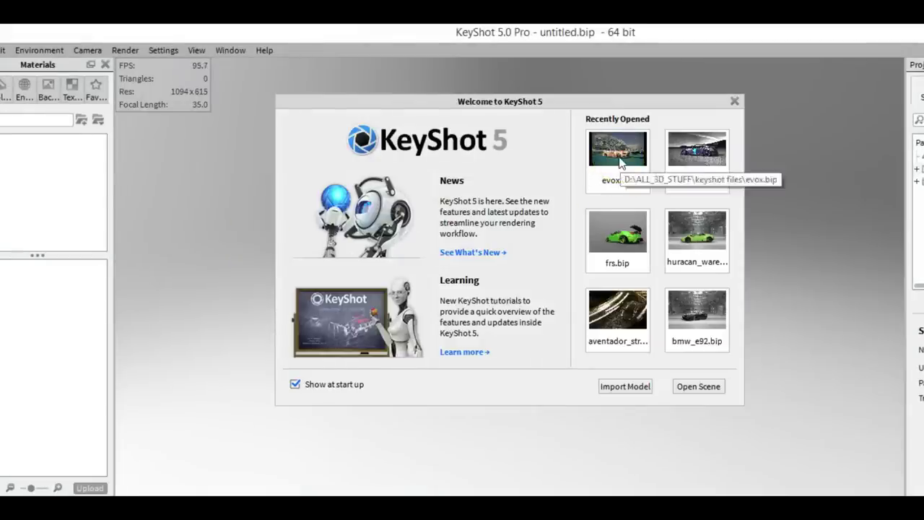
- Load the recent evox.bip scene in a maximized KeyShot with the render Settings panel enlarged
{"action": "left_click", "coordinate": [620, 163]}
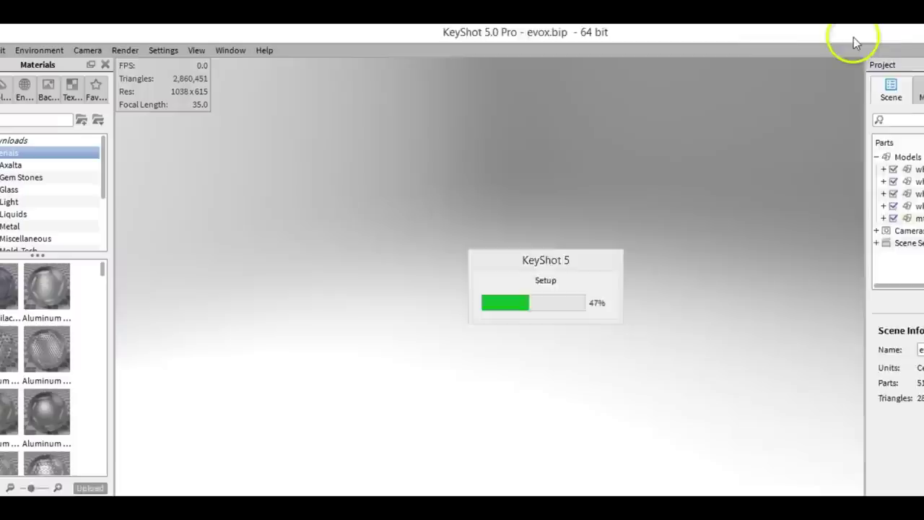
{"action": "double_click", "coordinate": [853, 37]}
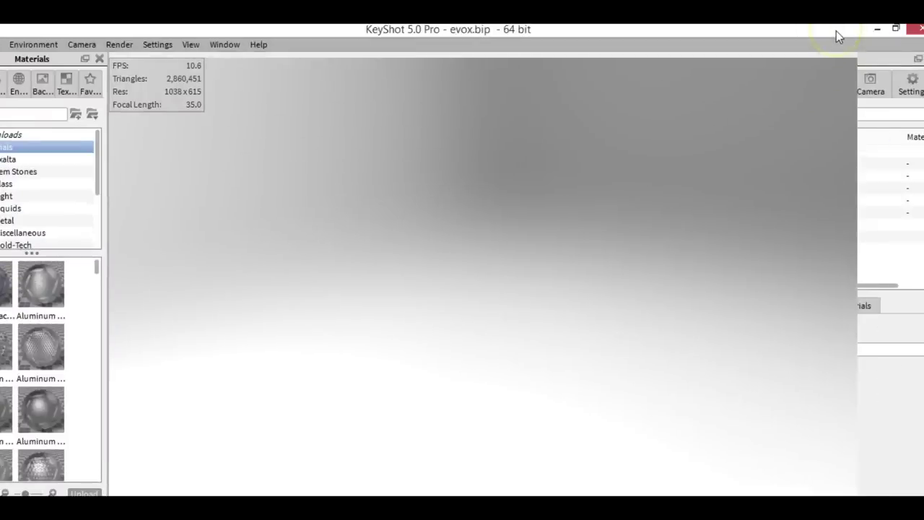
{"action": "left_click", "coordinate": [912, 80]}
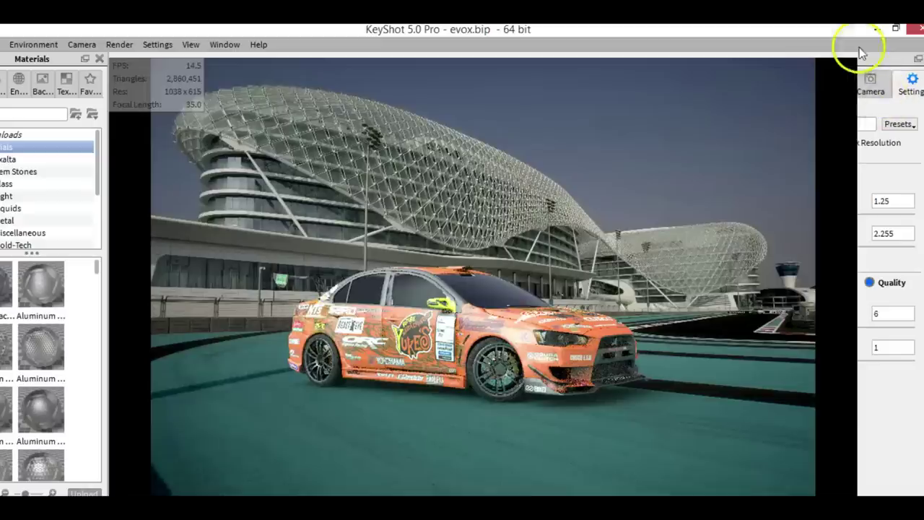
{"action": "left_click", "coordinate": [918, 59]}
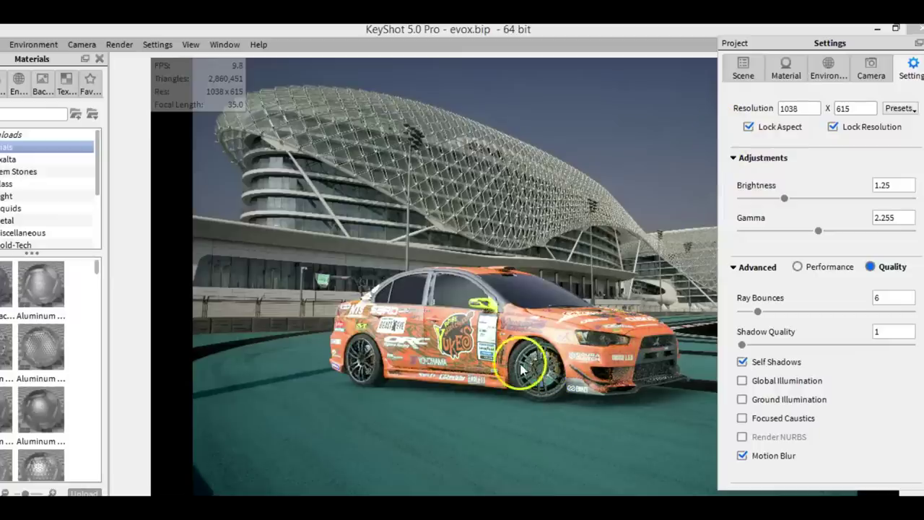
- Select the front wheel group 'wheel' in the Scene tree and start moving it
{"action": "left_click", "coordinate": [742, 72]}
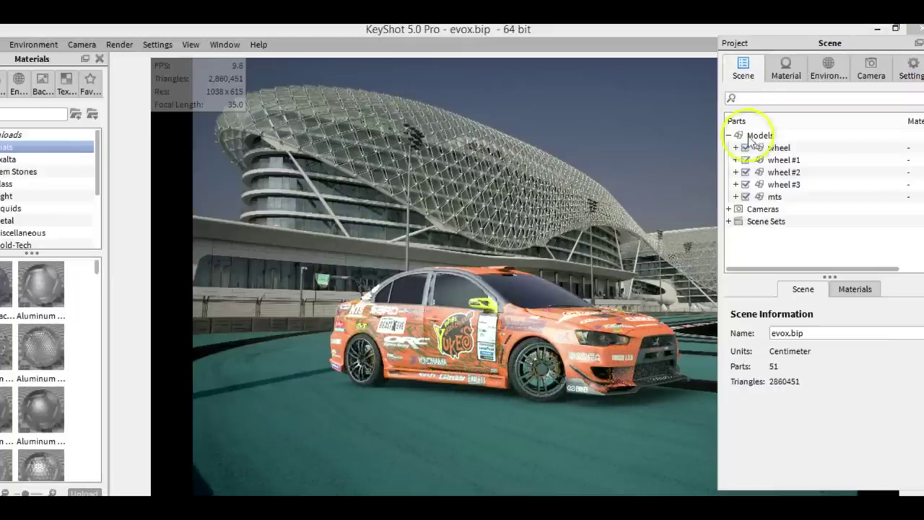
{"action": "left_click", "coordinate": [783, 172]}
{"action": "left_click", "coordinate": [784, 150]}
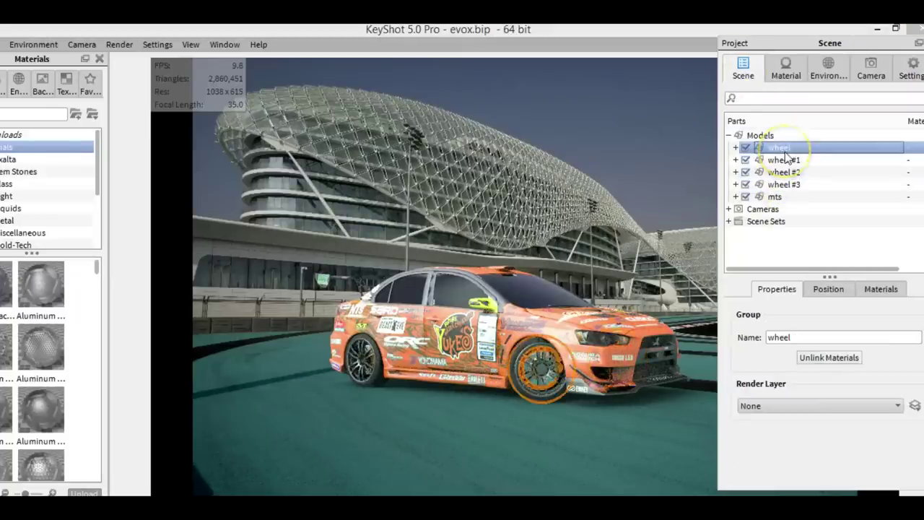
{"action": "right_click", "coordinate": [785, 151]}
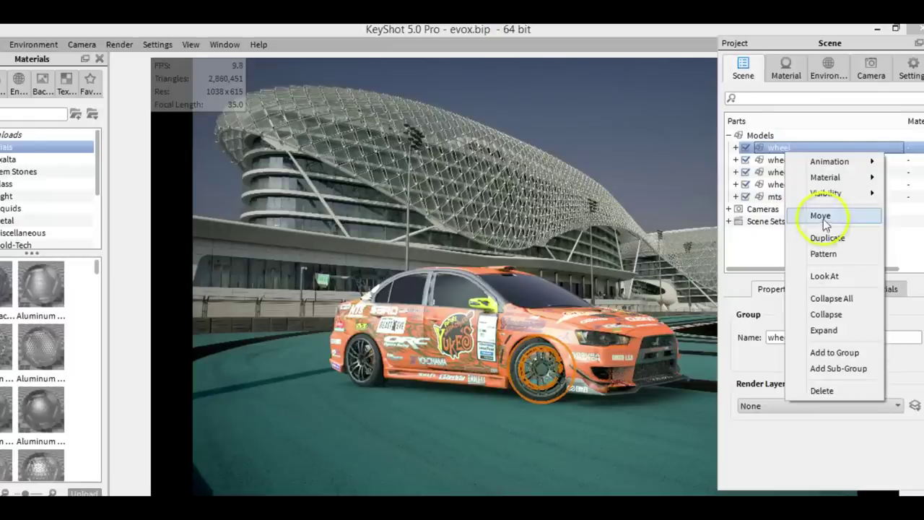
{"action": "left_click", "coordinate": [823, 220]}
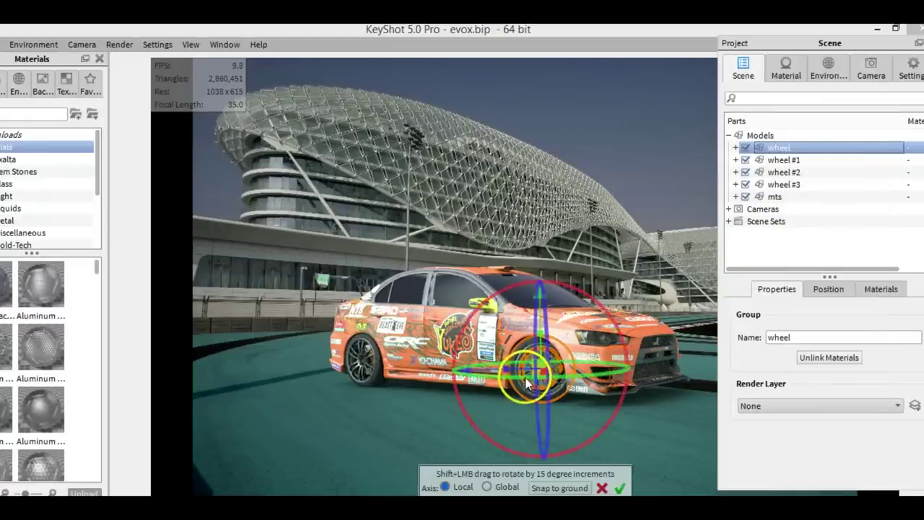
- Trial-drag the wheel backward, reset it to its original place, accept, and view the car's front
{"action": "mouse_move", "coordinate": [525, 386]}
{"action": "left_mouse_down"}
{"action": "mouse_move", "coordinate": [442, 382]}
{"action": "mouse_move", "coordinate": [459, 370]}
{"action": "mouse_move", "coordinate": [502, 382]}
{"action": "left_mouse_up"}
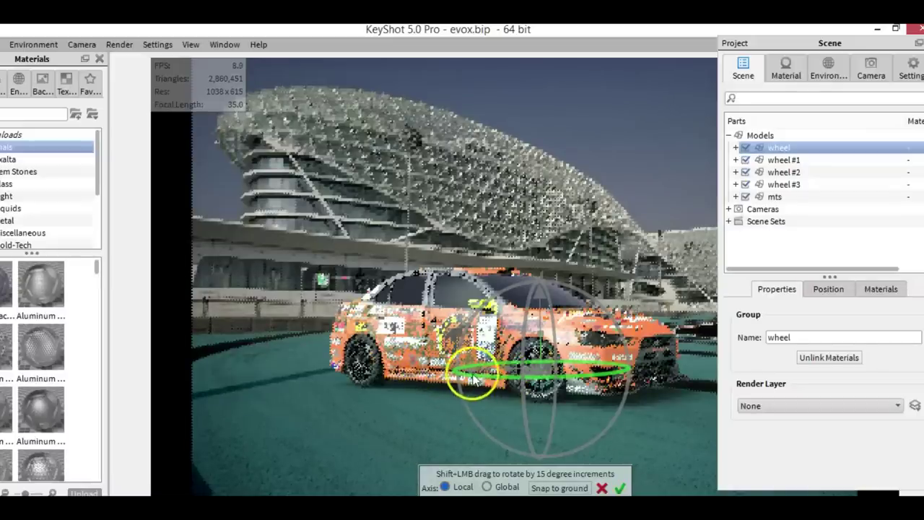
{"action": "left_click_drag", "start_coordinate": [501, 383], "coordinate": [443, 378]}
{"action": "left_click", "coordinate": [603, 489]}
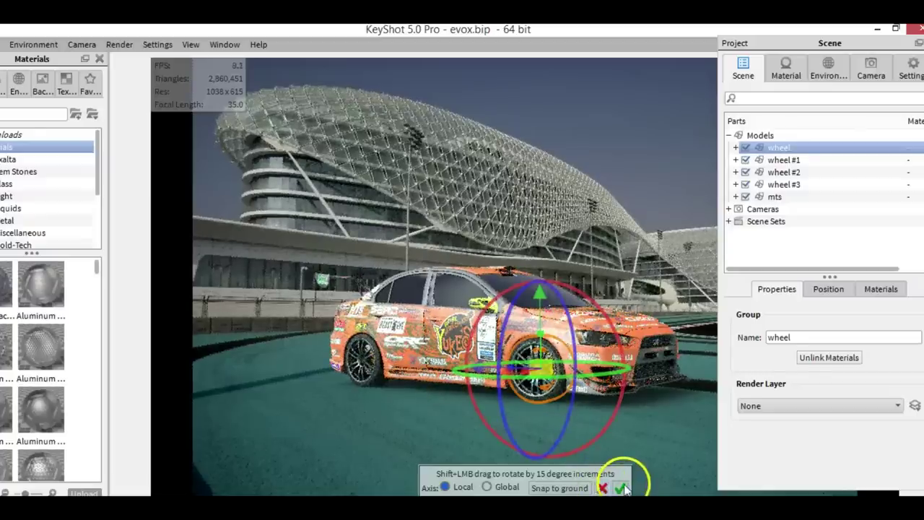
{"action": "left_click", "coordinate": [619, 488]}
{"action": "mouse_move", "coordinate": [597, 453]}
{"action": "left_mouse_down"}
{"action": "mouse_move", "coordinate": [420, 423]}
{"action": "mouse_move", "coordinate": [478, 442]}
{"action": "left_mouse_up"}
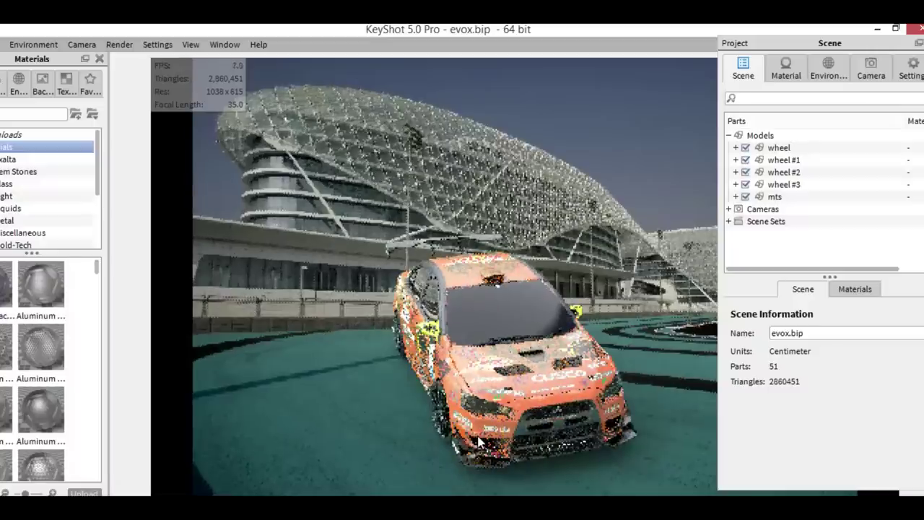
- Pick the car and trial-rotate the whole model with Move Model, then finish
{"action": "left_click", "coordinate": [441, 396]}
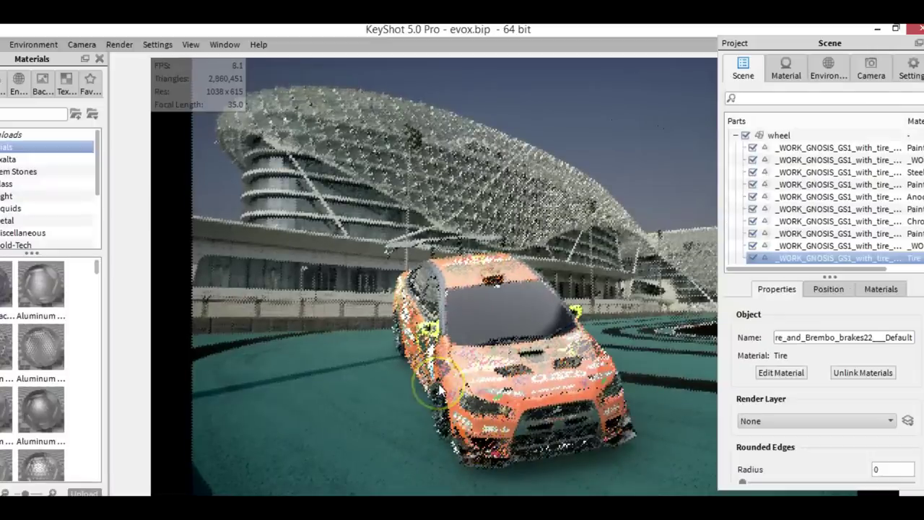
{"action": "right_click", "coordinate": [440, 387]}
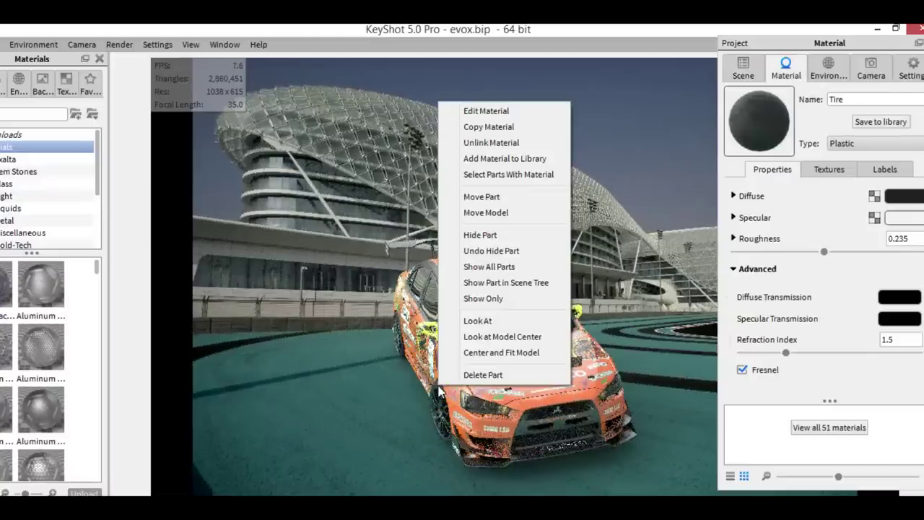
{"action": "left_click", "coordinate": [491, 213]}
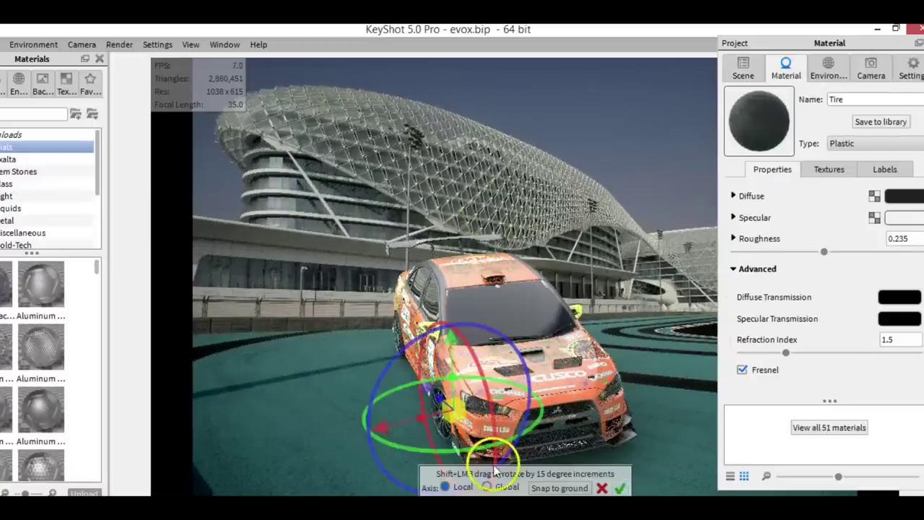
{"action": "left_click_drag", "start_coordinate": [491, 449], "coordinate": [447, 456]}
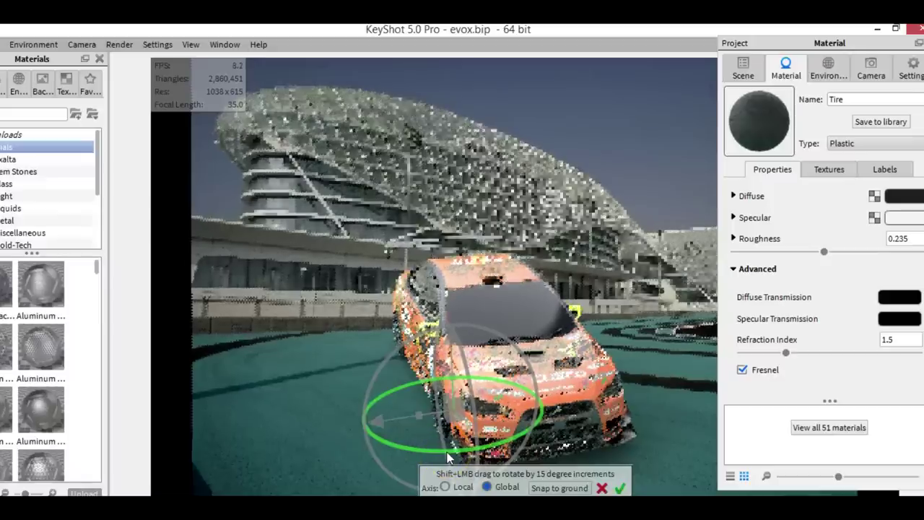
{"action": "left_click", "coordinate": [602, 488]}
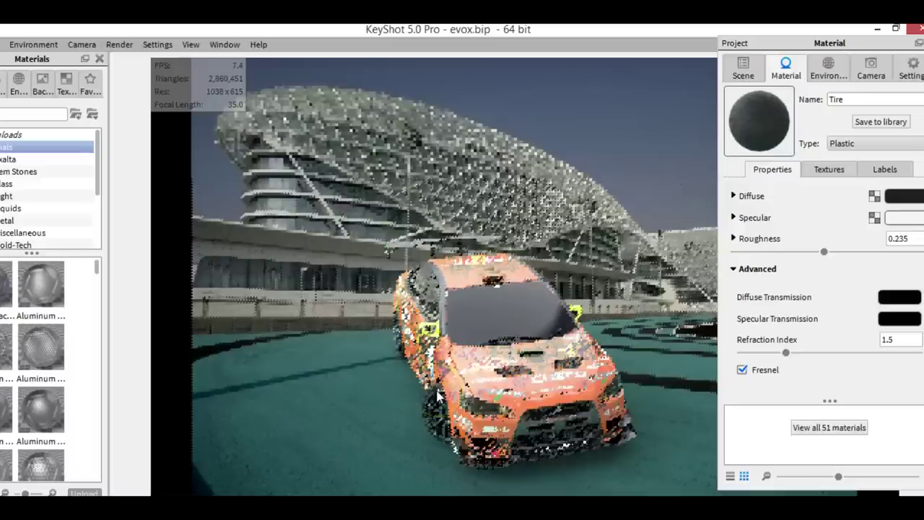
- Accept the car's position through Move Model again and orbit to a side-on view
{"action": "right_click", "coordinate": [431, 395]}
{"action": "left_click", "coordinate": [469, 216]}
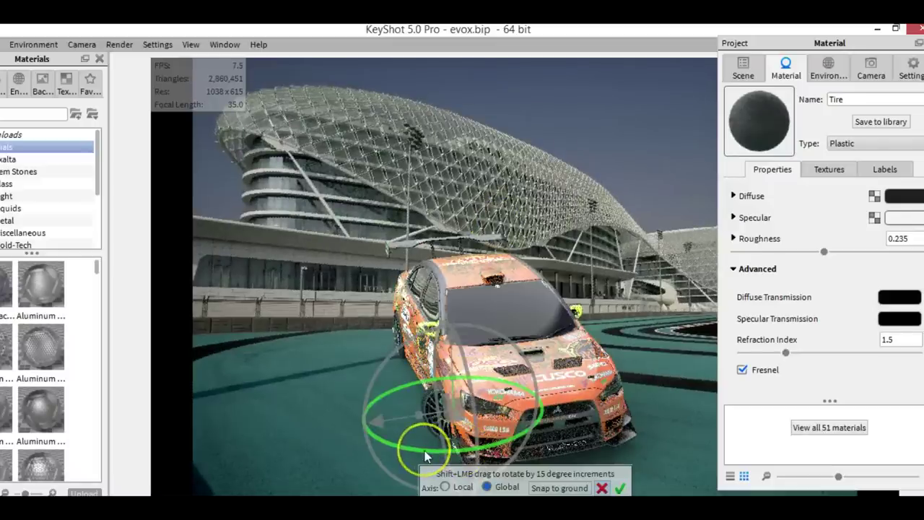
{"action": "left_click", "coordinate": [620, 488]}
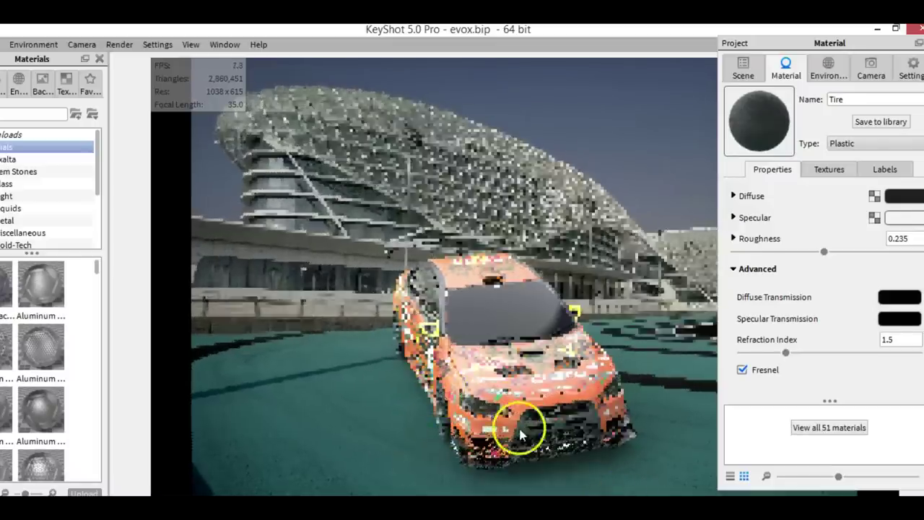
{"action": "mouse_move", "coordinate": [519, 433]}
{"action": "left_mouse_down"}
{"action": "mouse_move", "coordinate": [512, 324]}
{"action": "mouse_move", "coordinate": [561, 340]}
{"action": "mouse_move", "coordinate": [515, 346]}
{"action": "mouse_move", "coordinate": [560, 347]}
{"action": "left_mouse_up"}
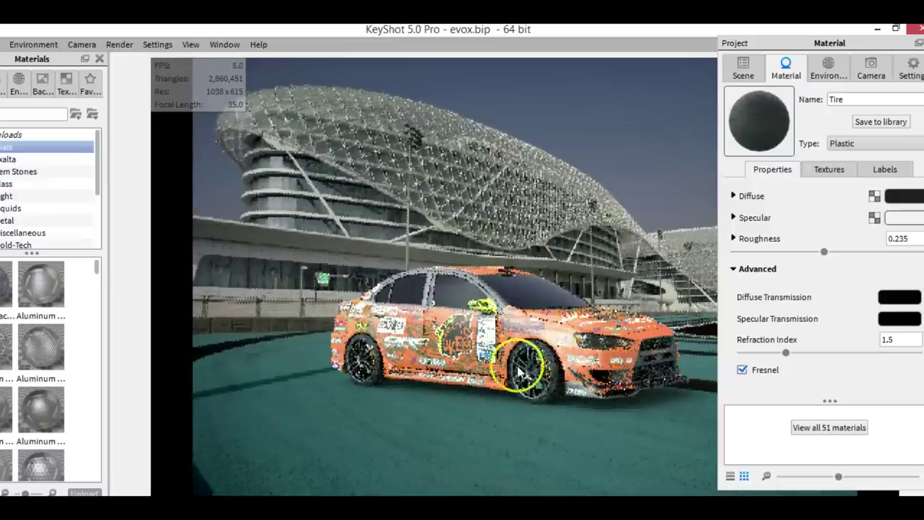
{"action": "left_click_drag", "start_coordinate": [587, 377], "coordinate": [496, 386]}
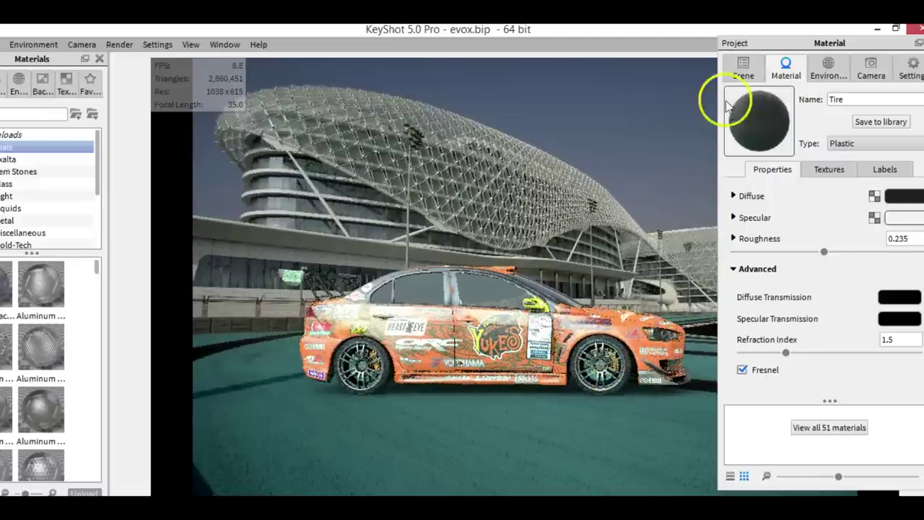
- In the Parts tree, select the front wheel group 'wheel' and expand its part list
{"action": "left_click", "coordinate": [743, 68]}
{"action": "scroll", "coordinate": [787, 156], "scroll_direction": "up", "scroll_amount": 1}
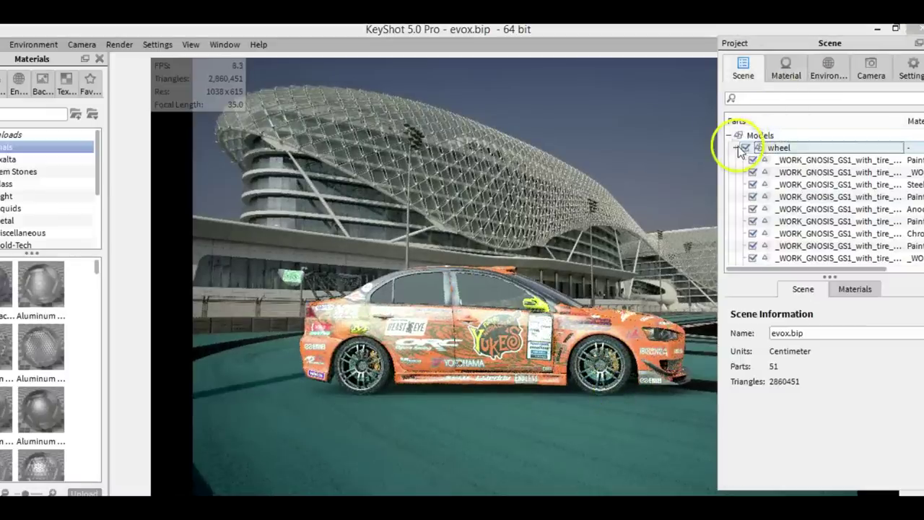
{"action": "left_click", "coordinate": [735, 148]}
{"action": "left_click", "coordinate": [781, 171]}
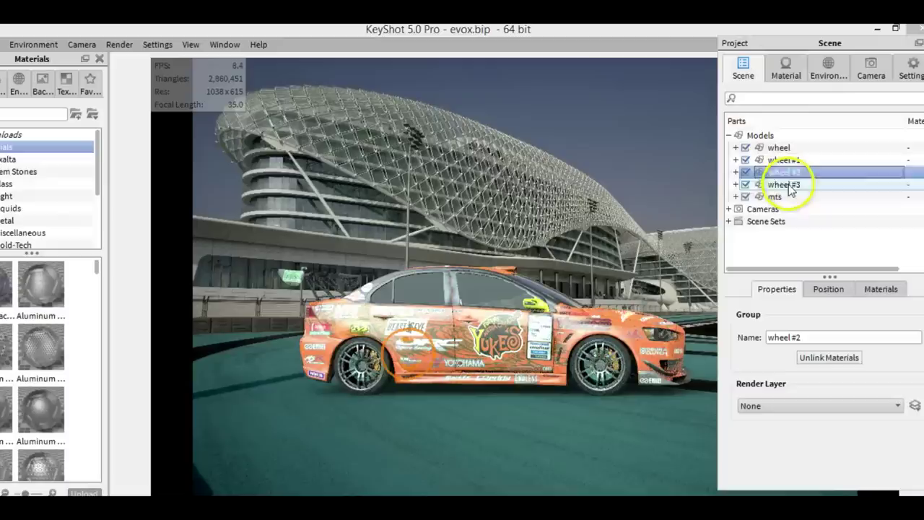
{"action": "left_click", "coordinate": [786, 185]}
{"action": "left_click", "coordinate": [779, 148]}
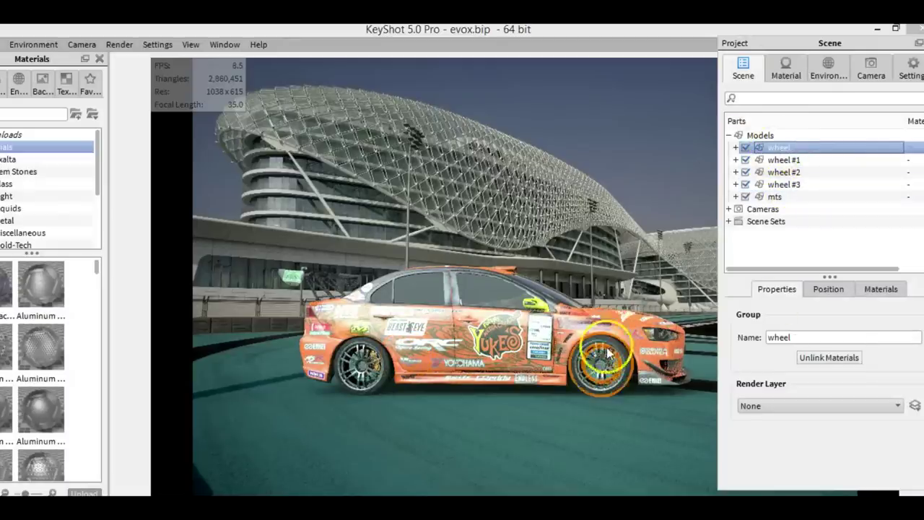
{"action": "left_click", "coordinate": [736, 148]}
- Multi-select the wheel group's parts, dropping the eighth and ninth parts again
{"action": "left_click", "coordinate": [794, 161]}
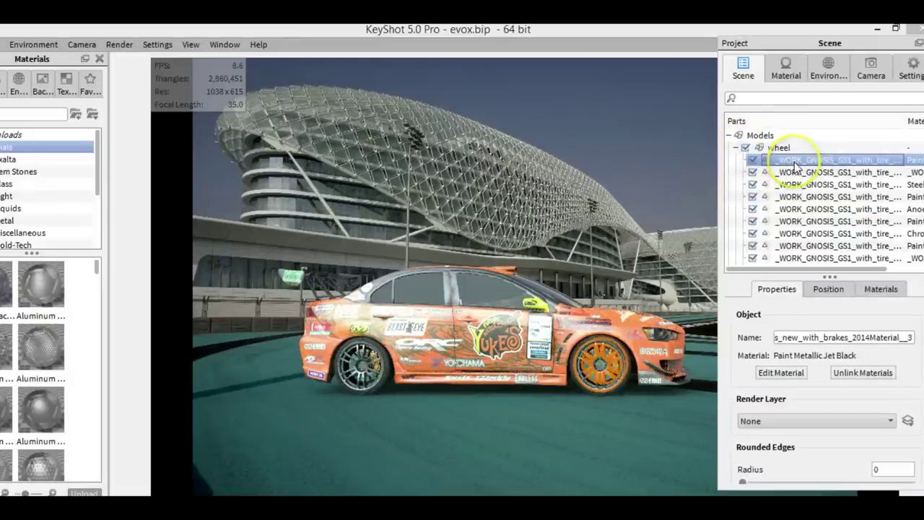
{"action": "left_click", "coordinate": [794, 173]}
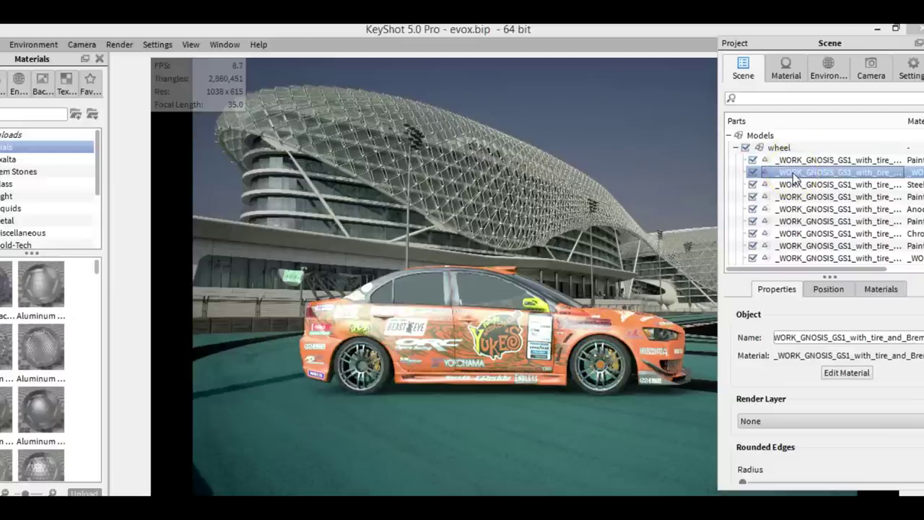
{"action": "left_click", "coordinate": [795, 184], "text": "shift"}
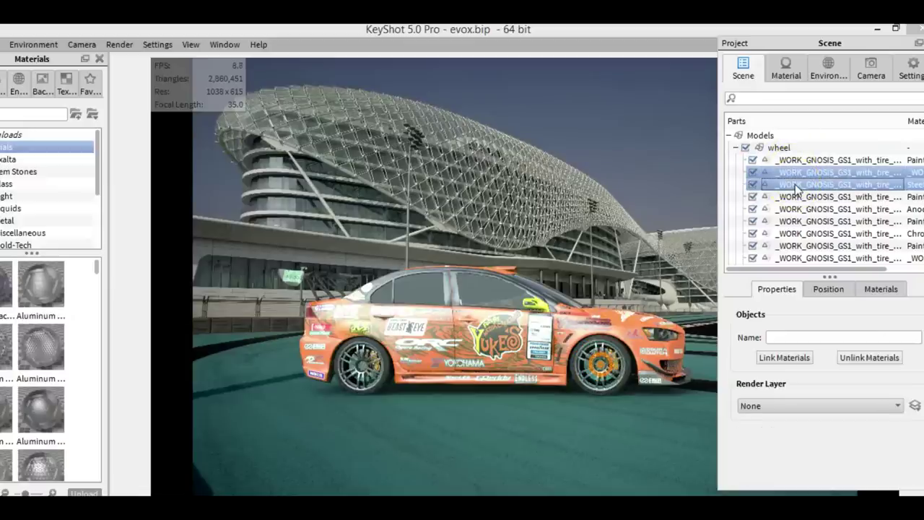
{"action": "left_click_drag", "start_coordinate": [795, 184], "coordinate": [800, 206]}
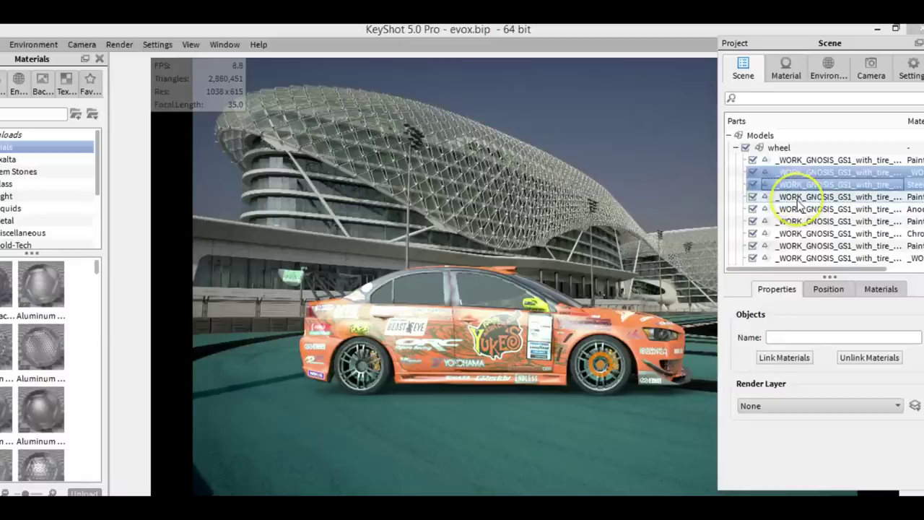
{"action": "left_click", "coordinate": [798, 200], "text": "shift"}
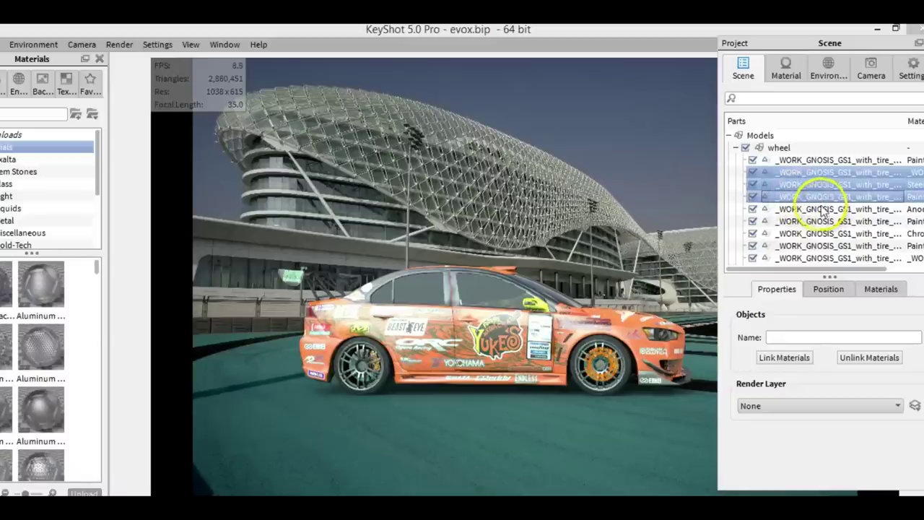
{"action": "left_click", "coordinate": [820, 210], "text": "shift"}
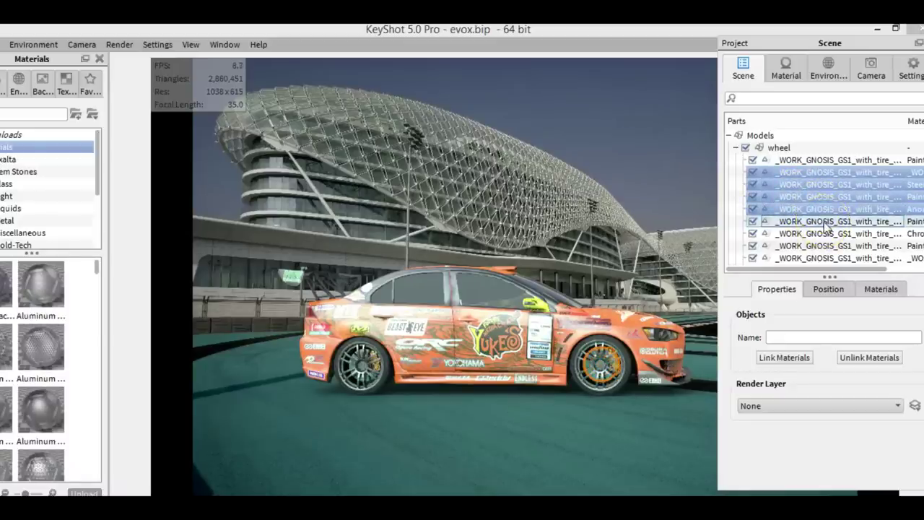
{"action": "left_click", "coordinate": [794, 221], "text": "shift"}
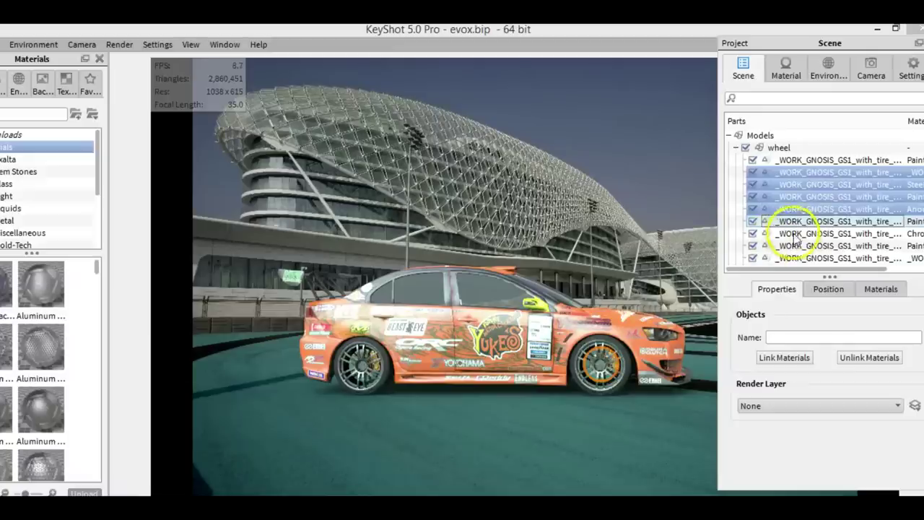
{"action": "left_click", "coordinate": [794, 235], "text": "ctrl"}
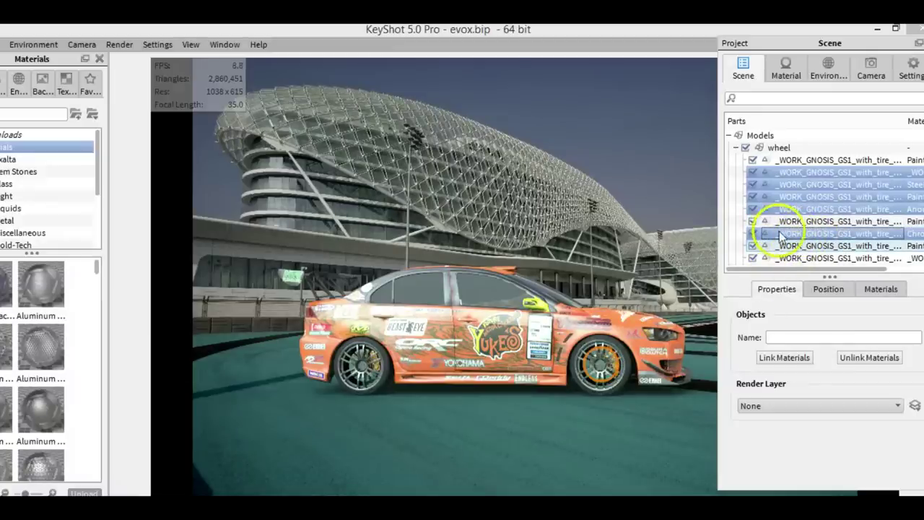
{"action": "left_click", "coordinate": [819, 259], "text": "ctrl+shift"}
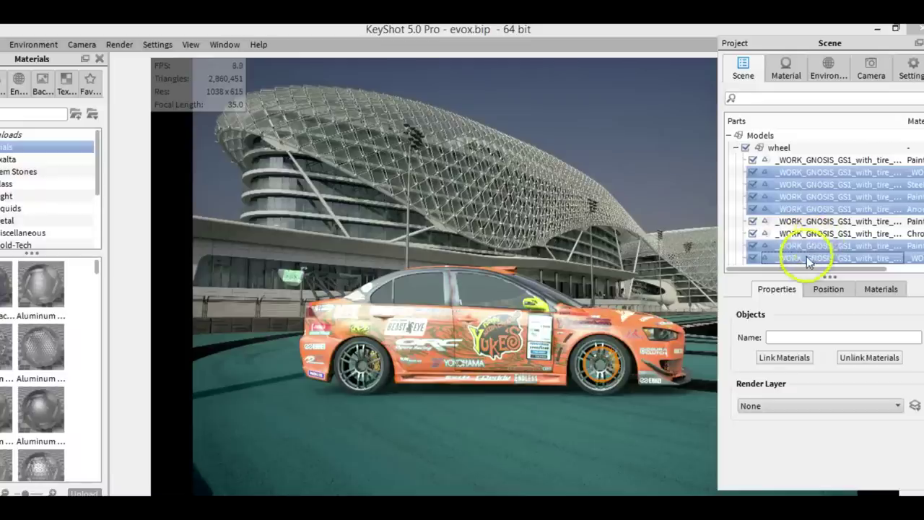
{"action": "left_click", "coordinate": [821, 246], "text": "ctrl"}
{"action": "left_click", "coordinate": [821, 245], "text": "ctrl"}
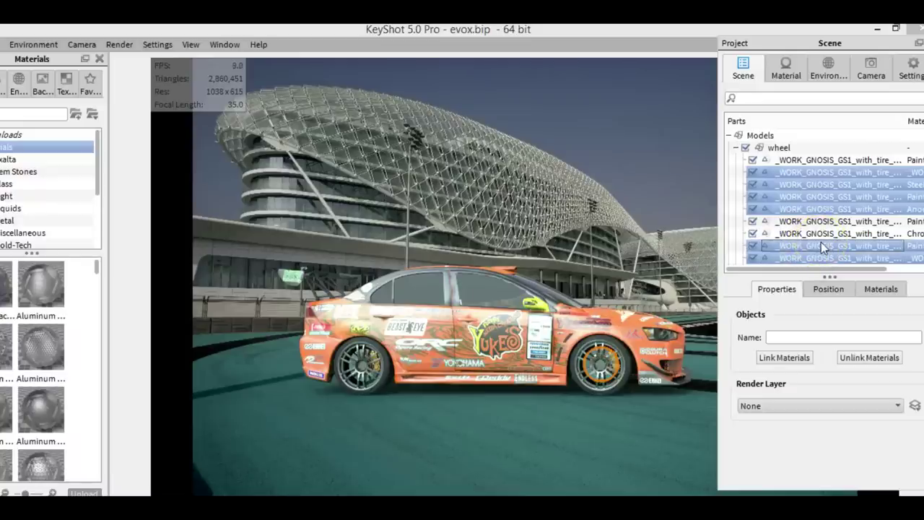
{"action": "left_click", "coordinate": [821, 245], "text": "ctrl"}
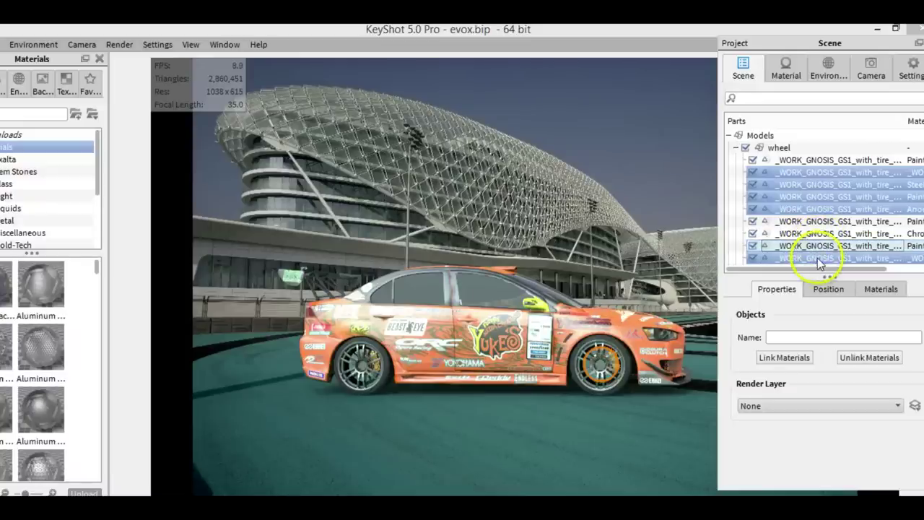
{"action": "left_click", "coordinate": [819, 258], "text": "ctrl"}
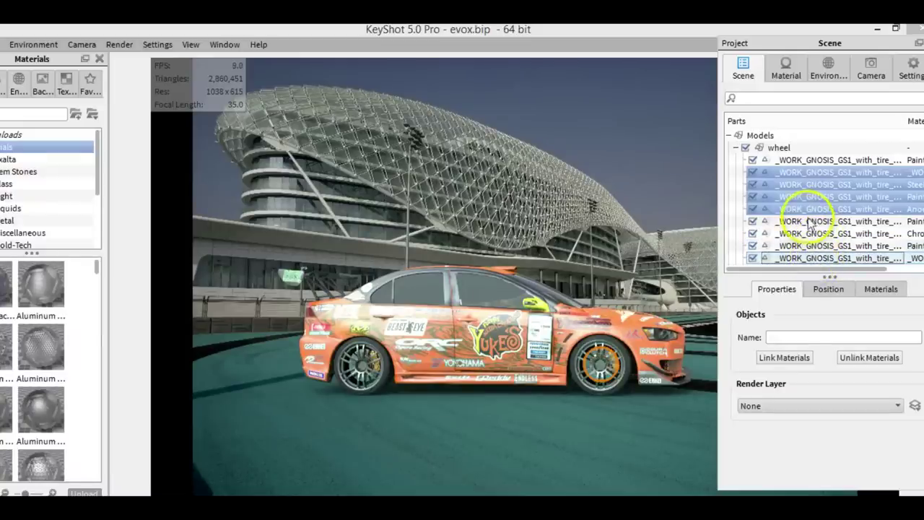
- Add the front tire and another wheel part, and remove the chrome part
{"action": "scroll", "coordinate": [915, 201], "scroll_direction": "down", "scroll_amount": 3}
{"action": "scroll", "coordinate": [866, 209], "scroll_direction": "up", "scroll_amount": 1}
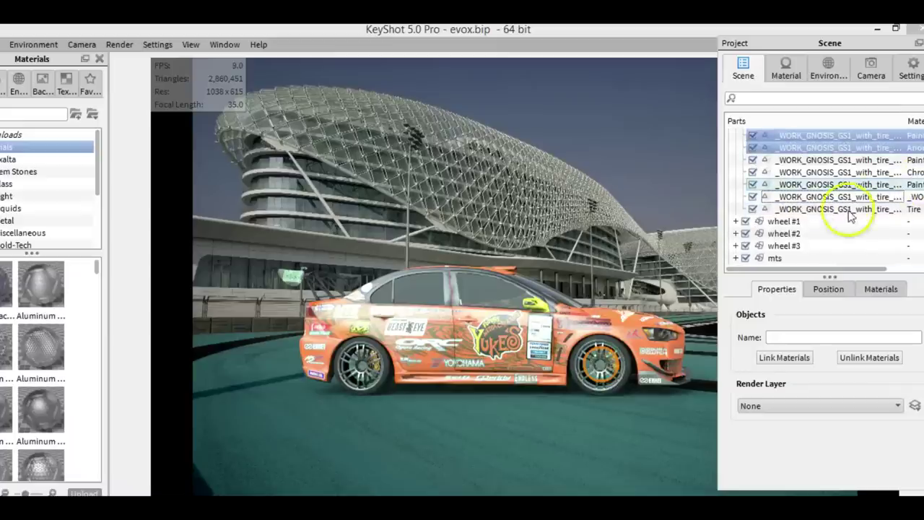
{"action": "left_click", "coordinate": [823, 210], "text": "ctrl"}
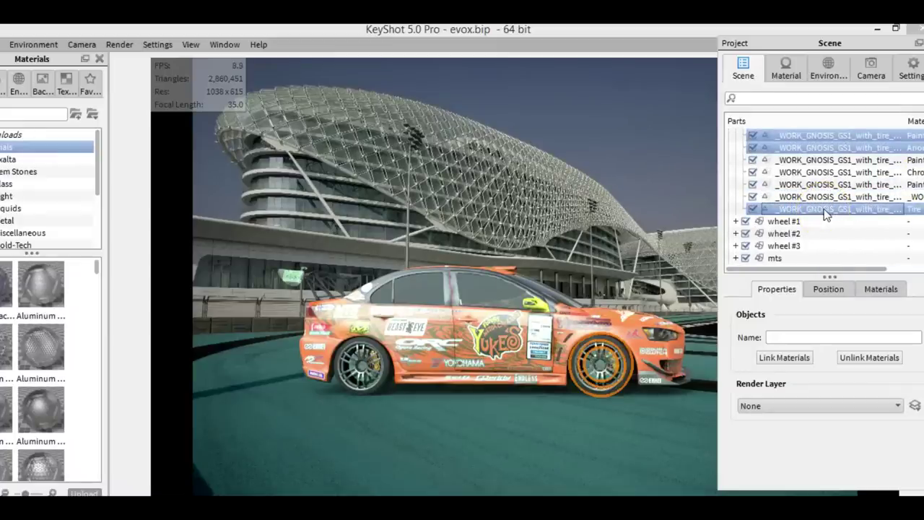
{"action": "left_click", "coordinate": [828, 197], "text": "ctrl"}
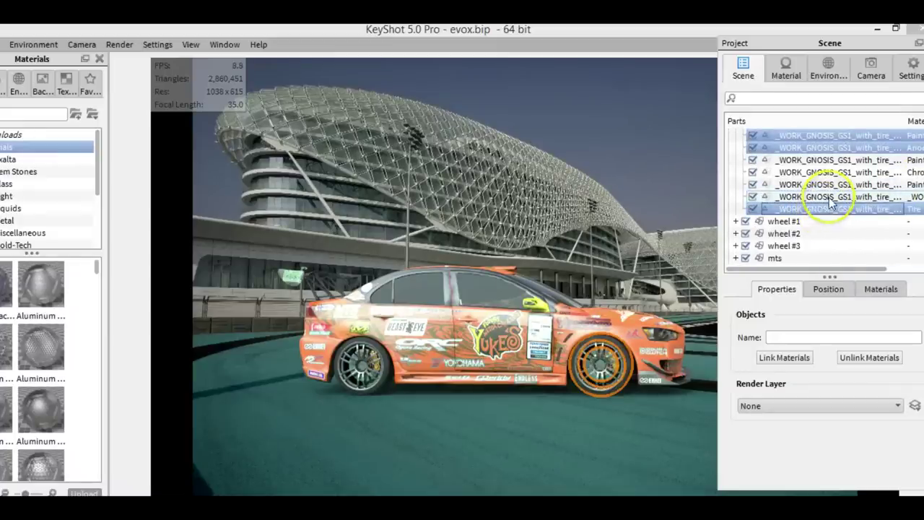
{"action": "left_click", "coordinate": [825, 173]}
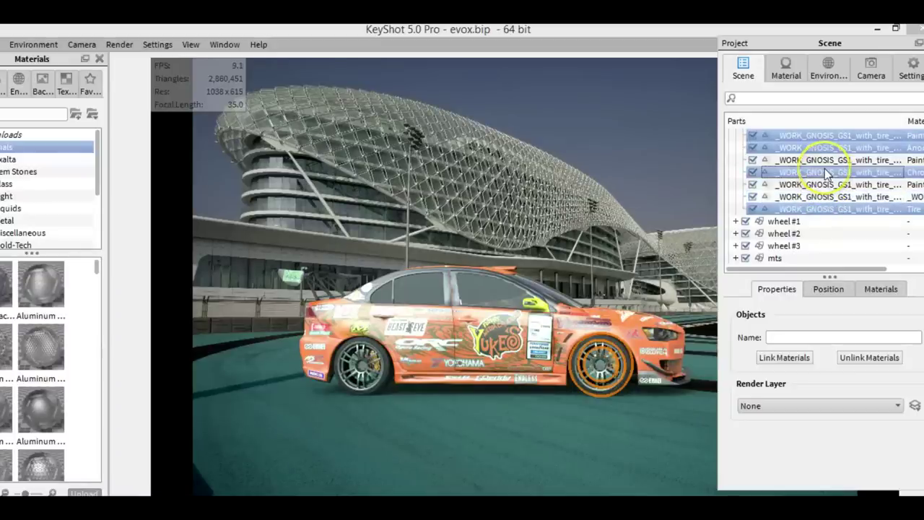
{"action": "left_click", "coordinate": [826, 173], "text": "ctrl"}
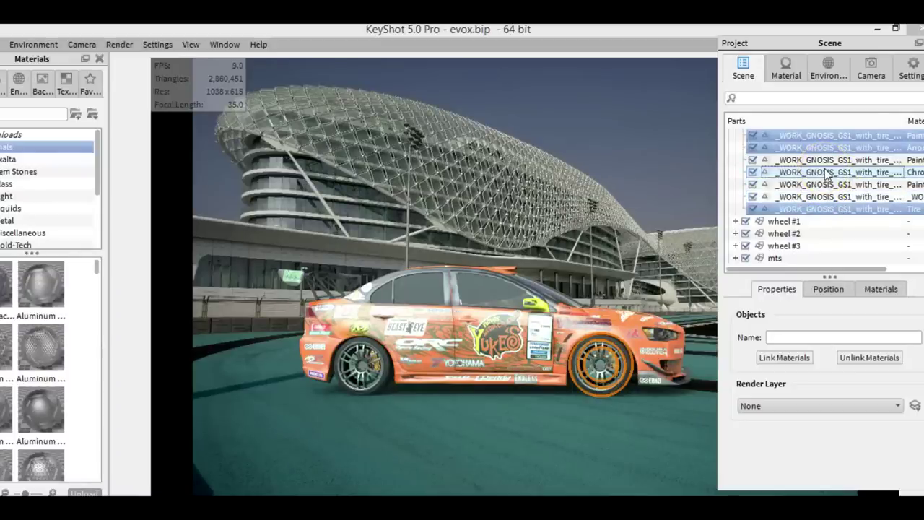
- Use Add to Group to place the selected front-wheel parts in a new group 'motion1'
{"action": "right_click", "coordinate": [794, 210]}
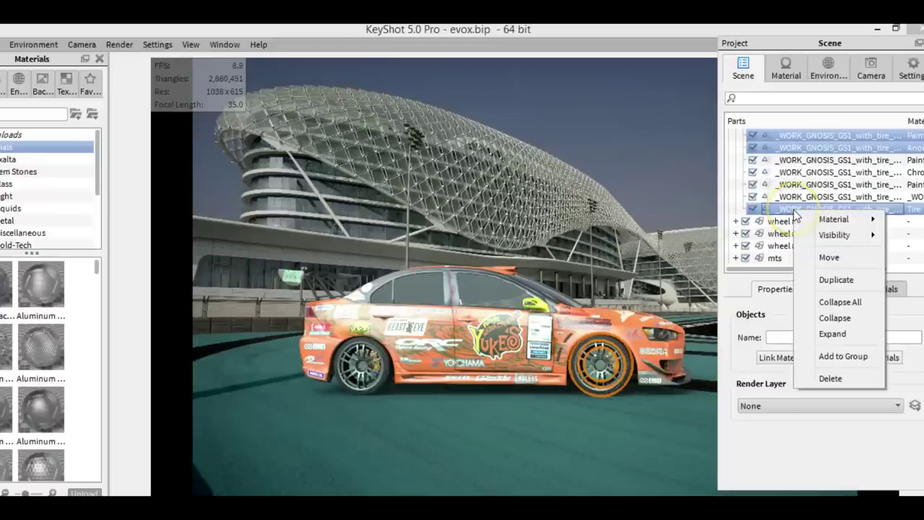
{"action": "left_click", "coordinate": [836, 358]}
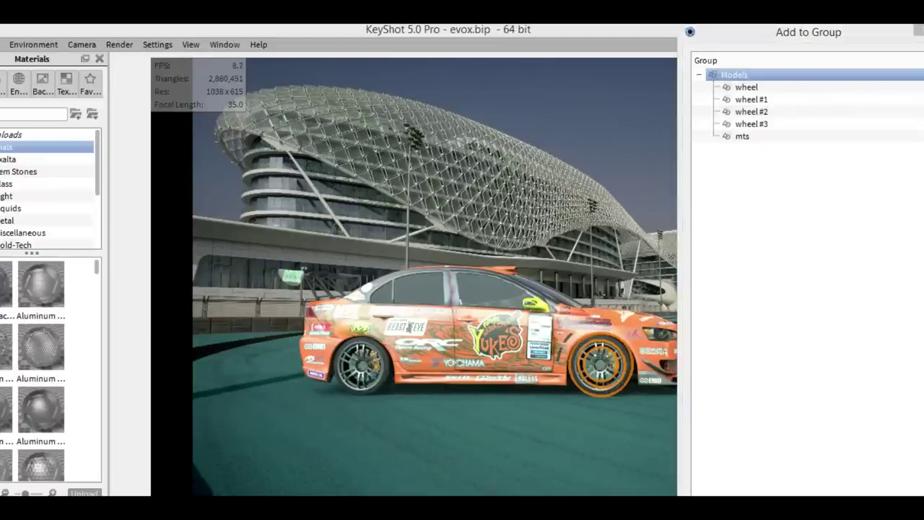
{"action": "left_click", "coordinate": [847, 256]}
{"action": "type", "text": "m"}
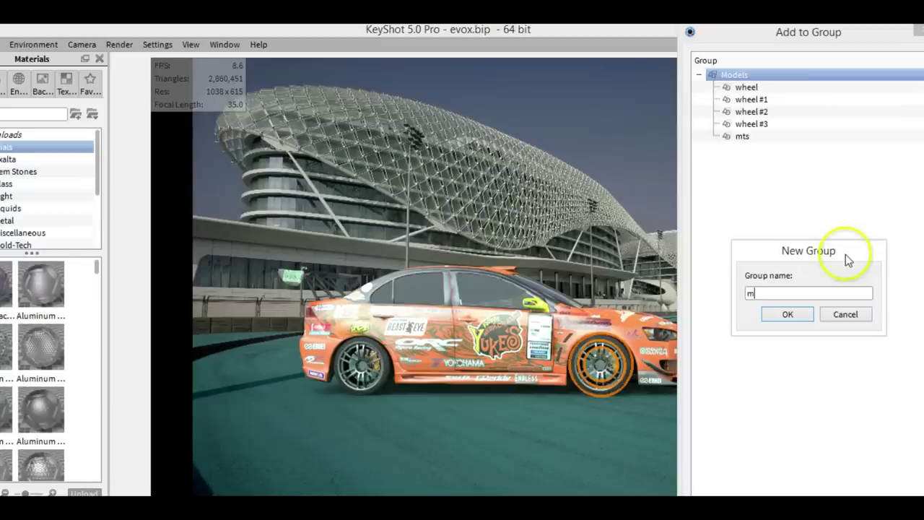
{"action": "type", "text": "otion1"}
{"action": "key", "text": "Return"}
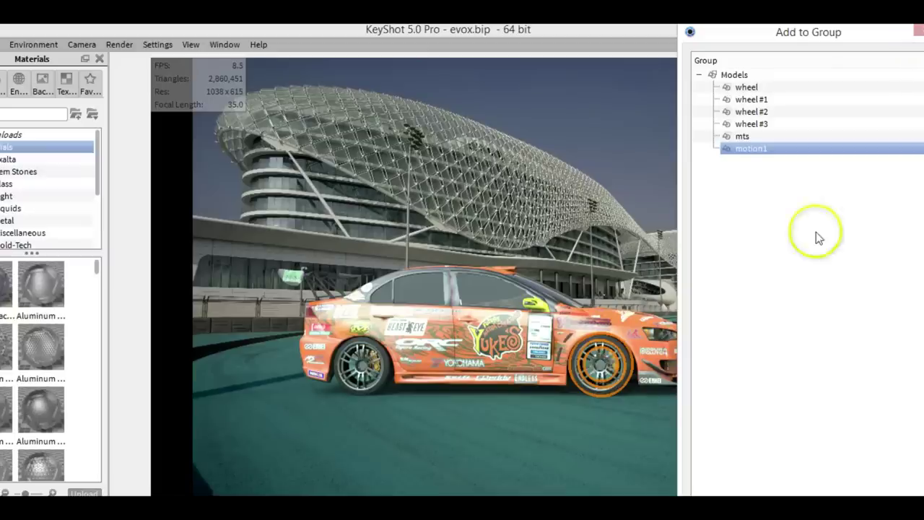
{"action": "left_click", "coordinate": [917, 30]}
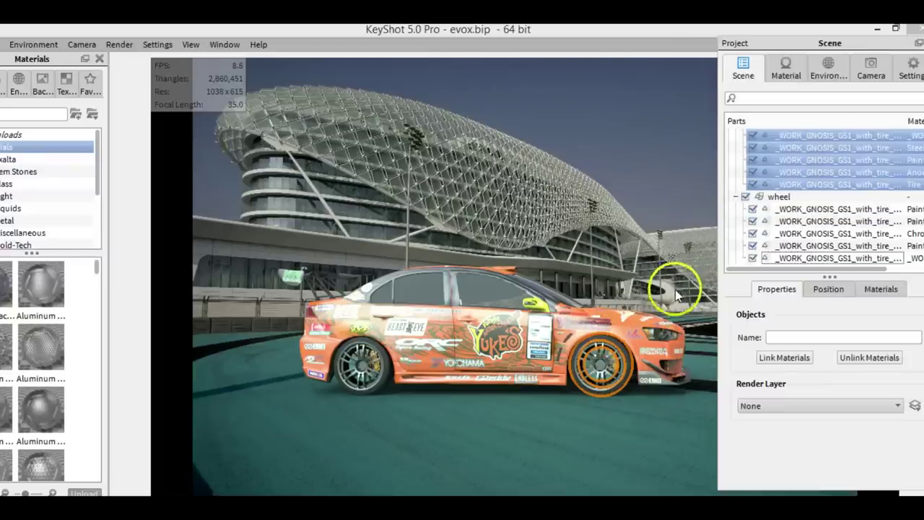
- Pick the rear tire in the viewport and add five more wheel #1 parts in the tree
{"action": "left_click", "coordinate": [385, 375]}
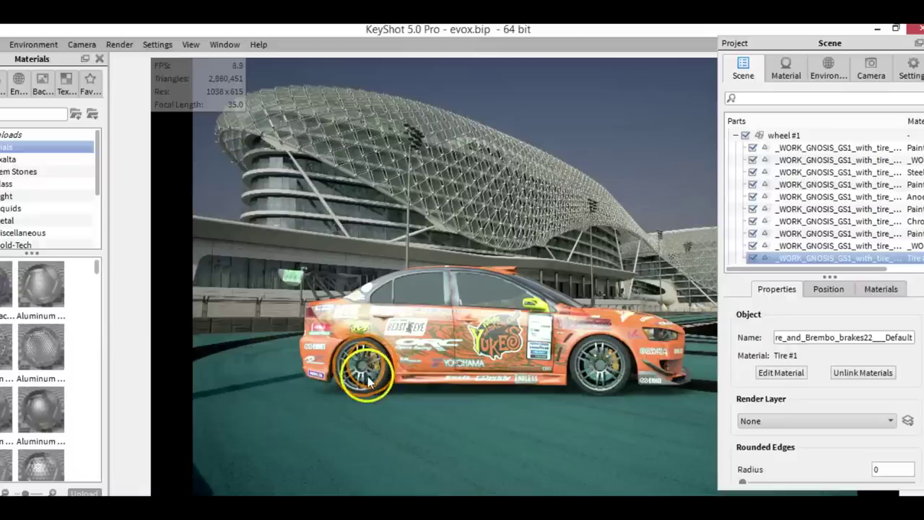
{"action": "left_click", "coordinate": [812, 234], "text": "ctrl"}
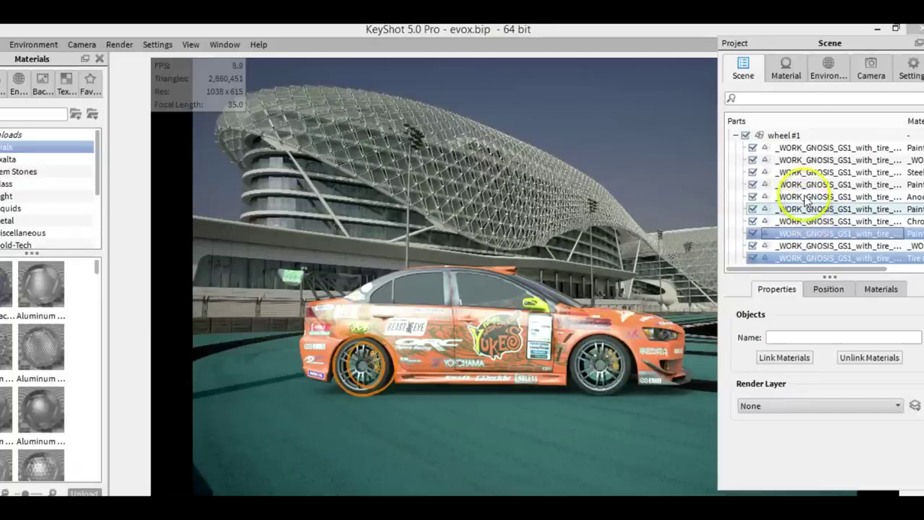
{"action": "left_click", "coordinate": [833, 157], "text": "ctrl"}
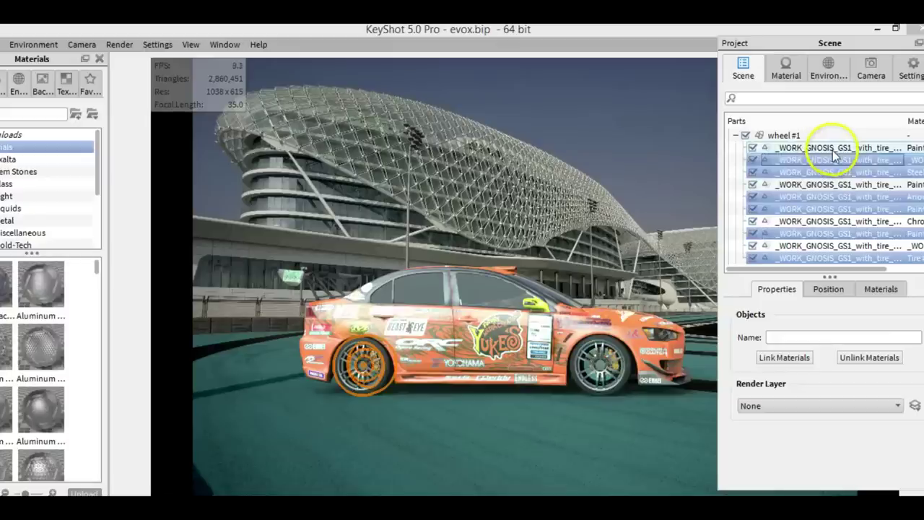
{"action": "left_click", "coordinate": [832, 149], "text": "ctrl"}
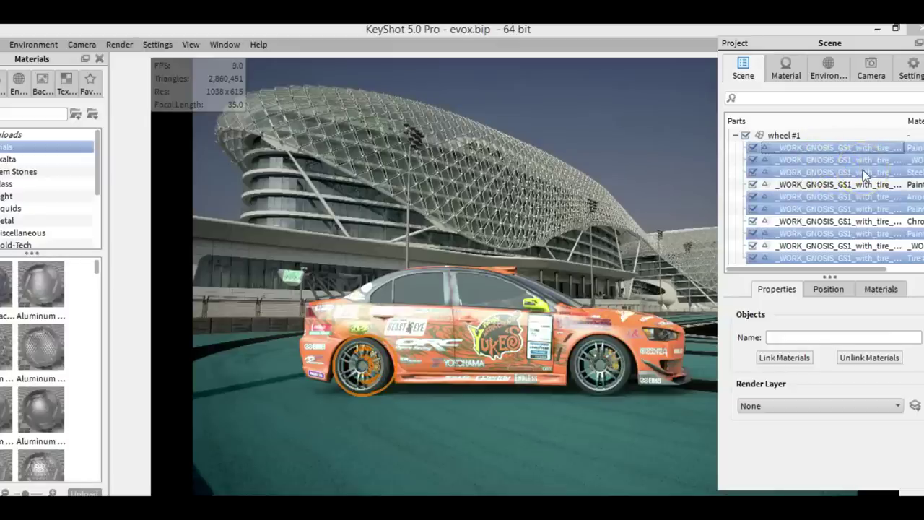
{"action": "left_click", "coordinate": [854, 186], "text": "ctrl"}
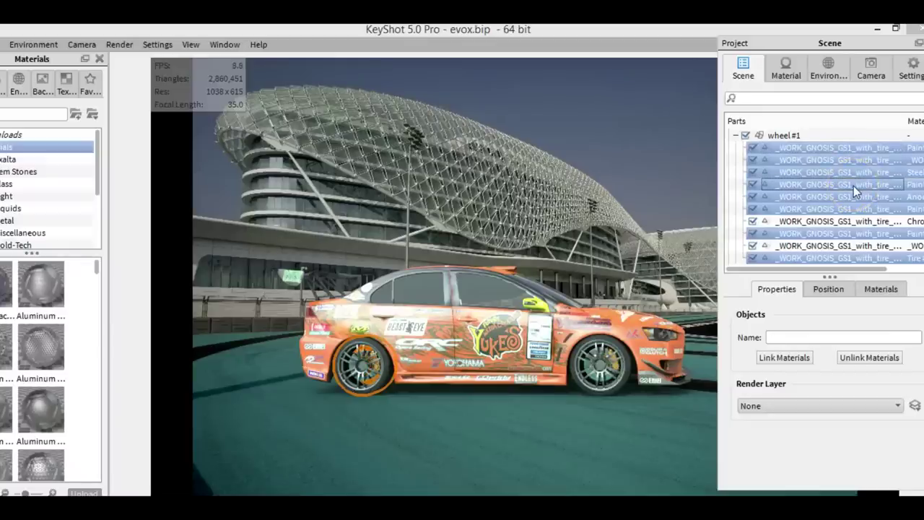
{"action": "scroll", "coordinate": [823, 199], "scroll_direction": "down", "scroll_amount": 2}
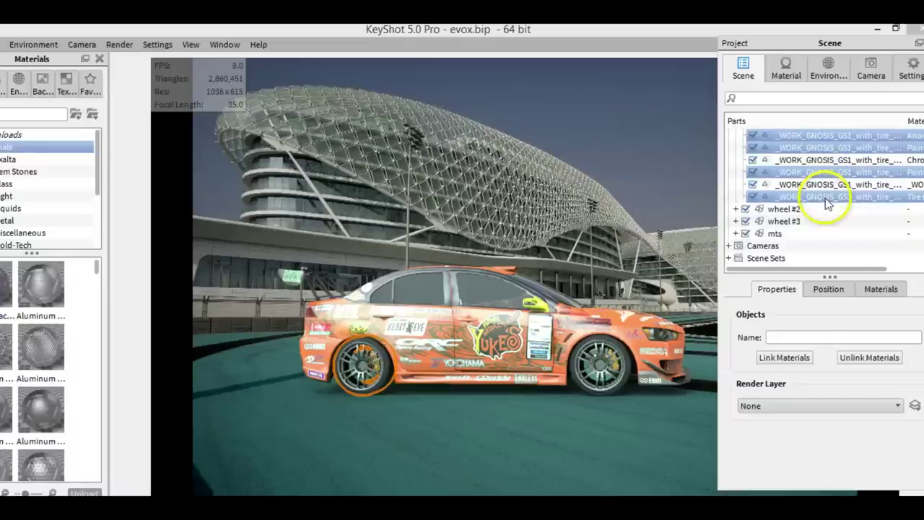
{"action": "left_click", "coordinate": [814, 184], "text": "ctrl"}
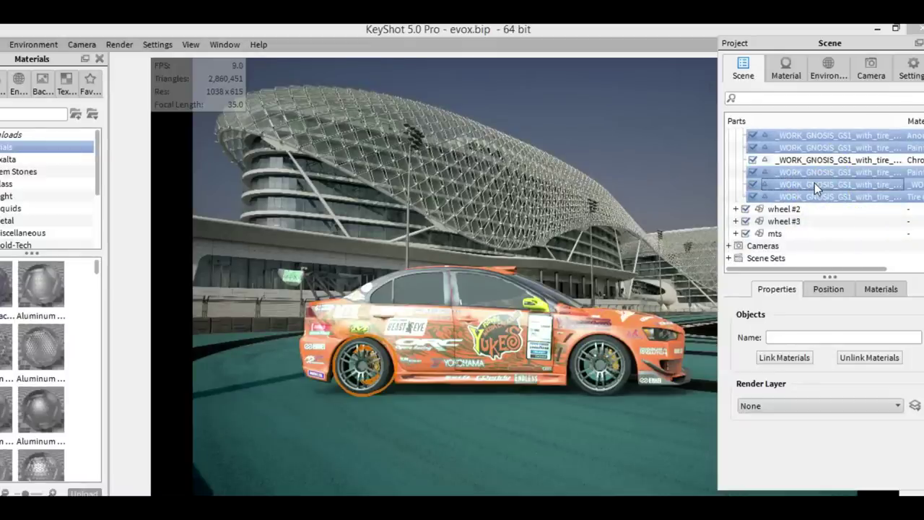
- Restart the selection from the rear tire and check the wheel #1 parts and tire material
{"action": "left_click", "coordinate": [393, 416]}
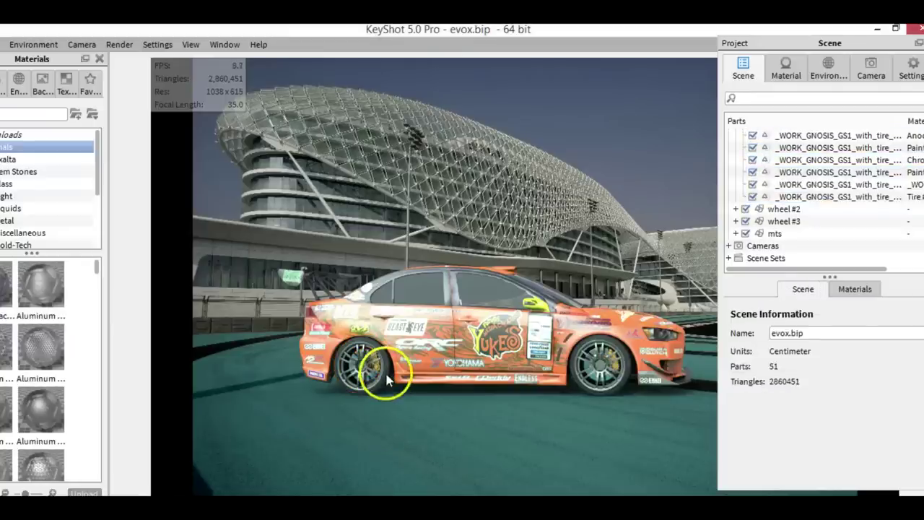
{"action": "left_click", "coordinate": [376, 369]}
{"action": "left_click", "coordinate": [377, 366]}
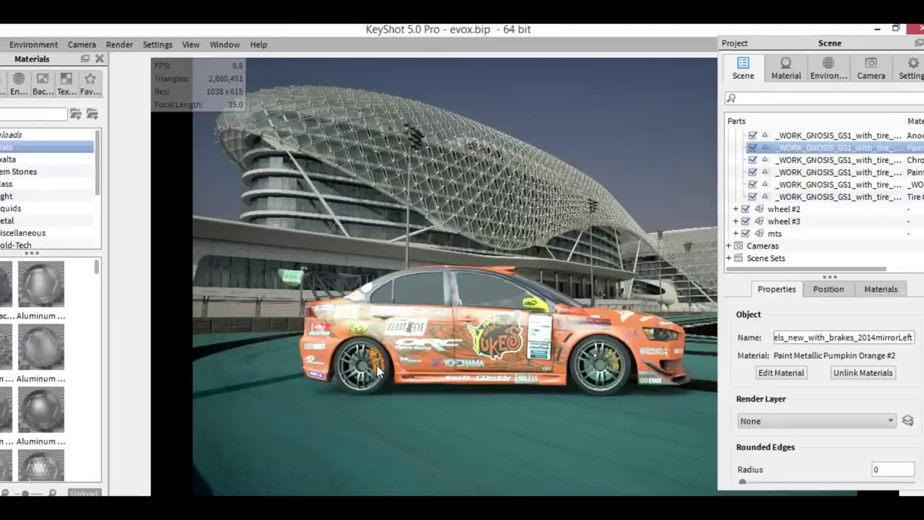
{"action": "left_click", "coordinate": [815, 161], "text": "ctrl"}
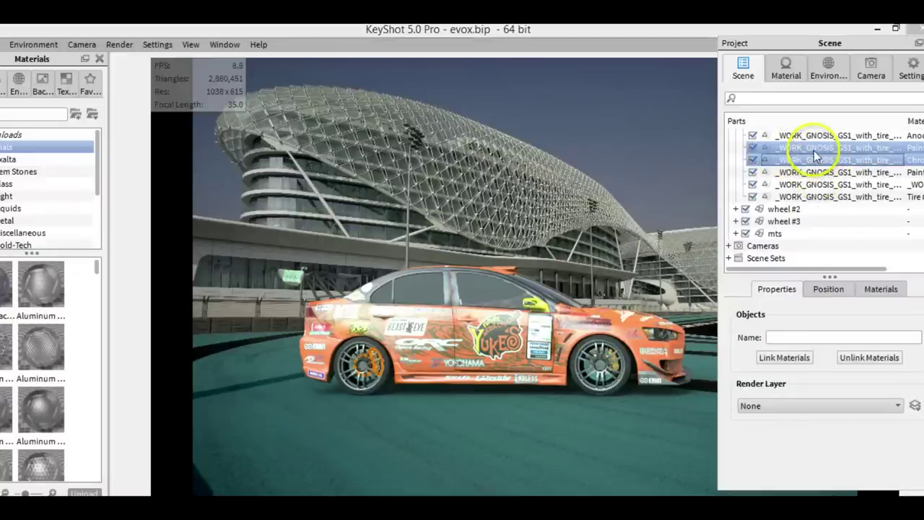
{"action": "left_click", "coordinate": [848, 197]}
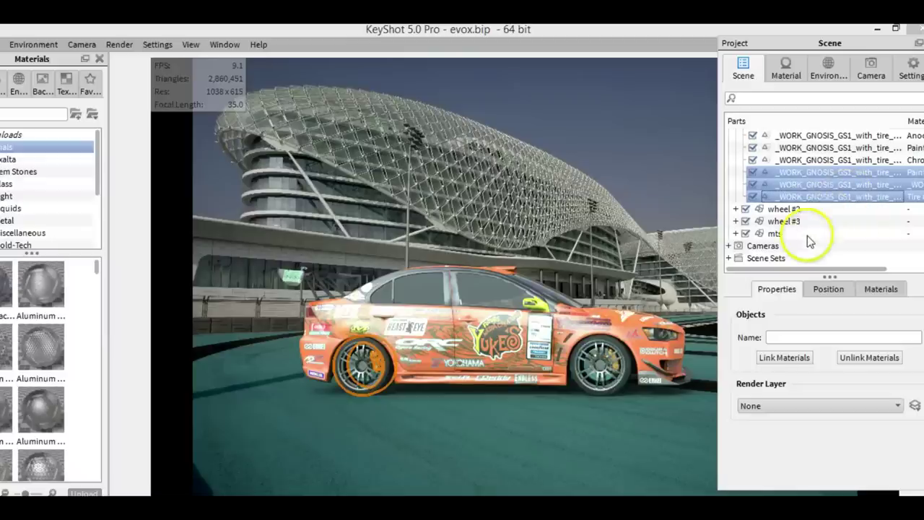
{"action": "left_click", "coordinate": [852, 177]}
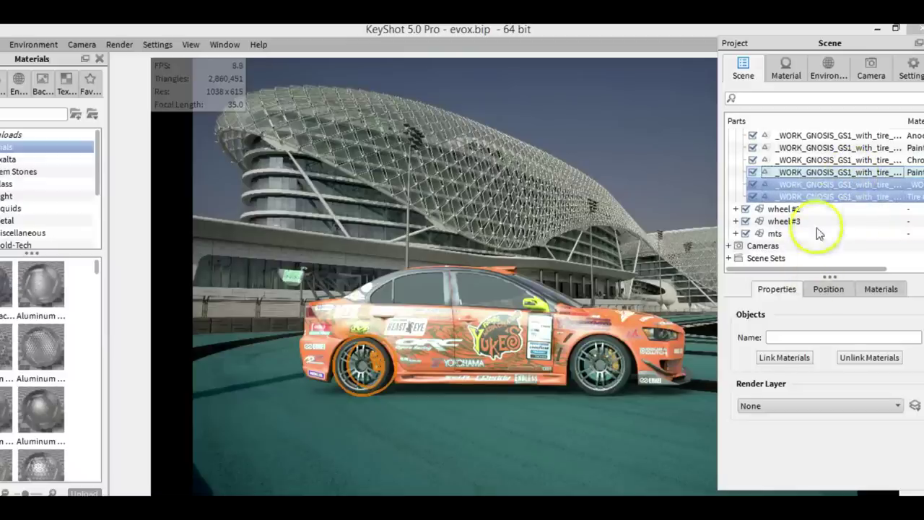
{"action": "left_click", "coordinate": [820, 187]}
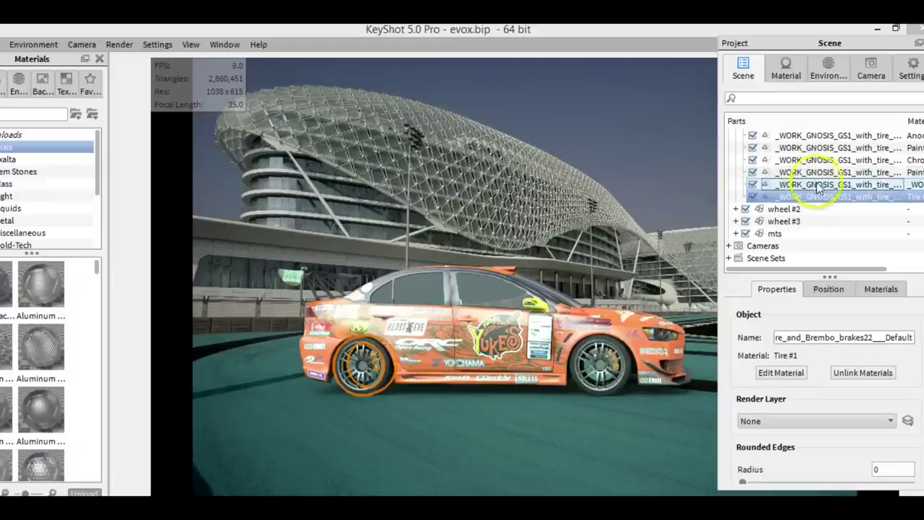
- Add the remaining wheel #1 rim and tire parts to the selection
{"action": "scroll", "coordinate": [830, 174], "scroll_direction": "up", "scroll_amount": 1}
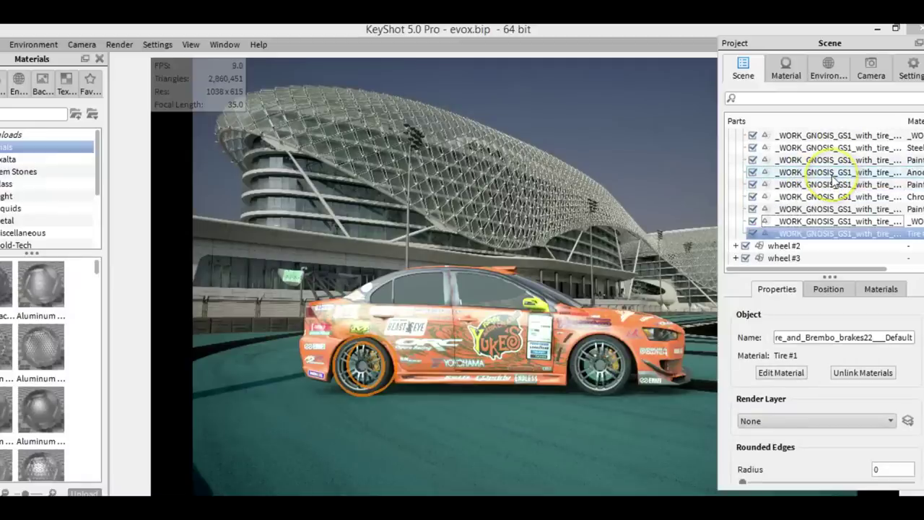
{"action": "left_click", "coordinate": [832, 173], "text": "ctrl"}
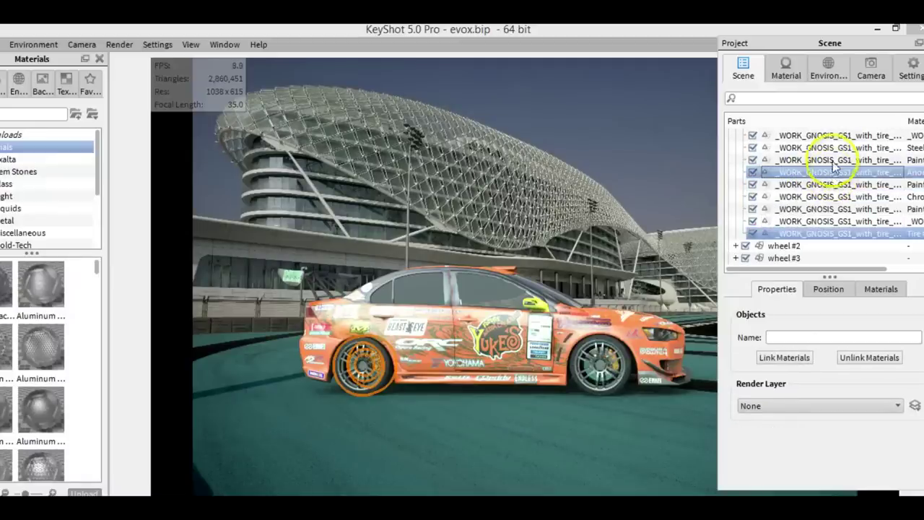
{"action": "left_click", "coordinate": [833, 161], "text": "ctrl"}
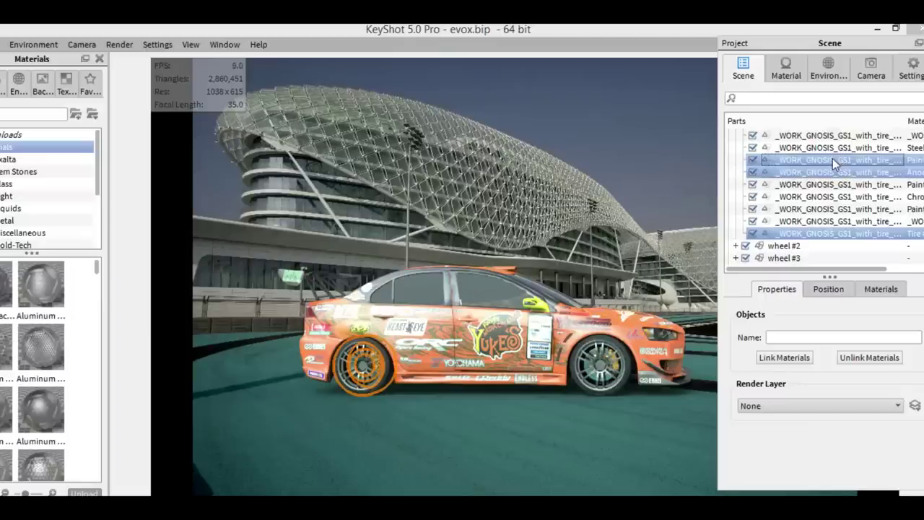
{"action": "left_click", "coordinate": [832, 160], "text": "ctrl"}
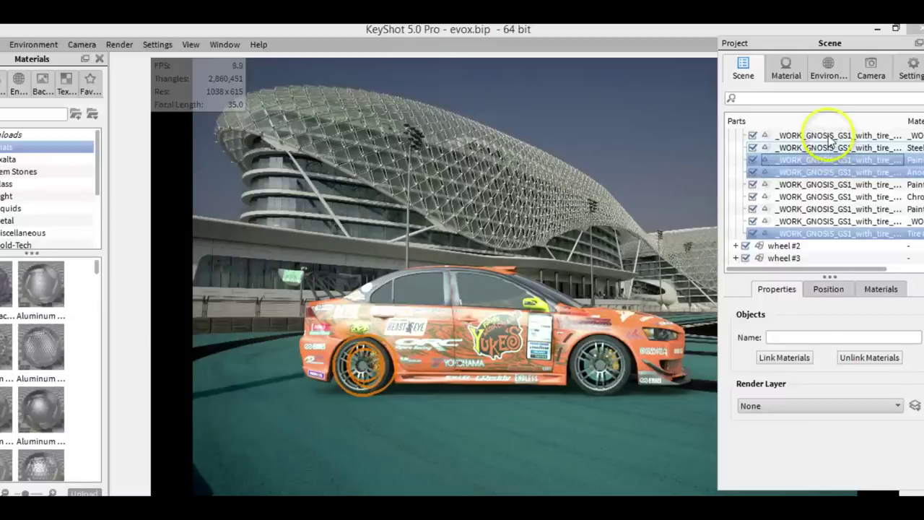
{"action": "left_click", "coordinate": [828, 137], "text": "shift"}
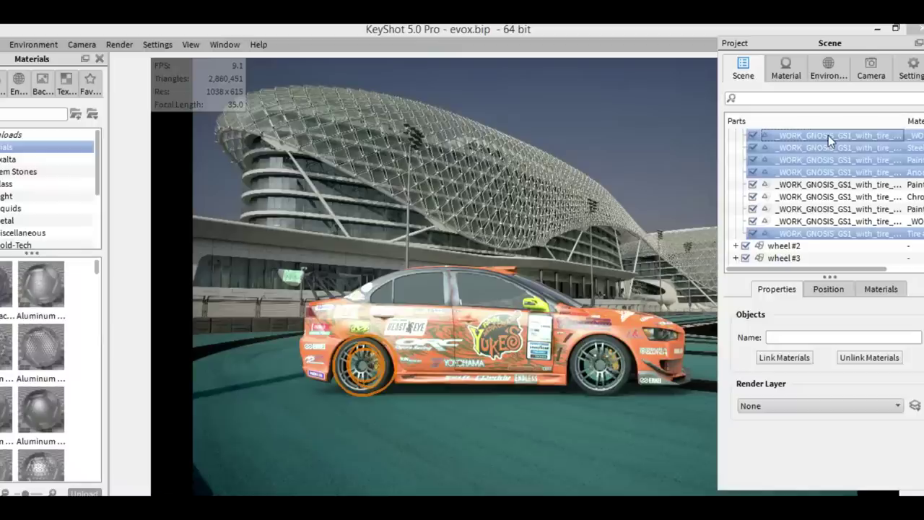
{"action": "mouse_move", "coordinate": [885, 173]}
{"action": "left_mouse_down"}
{"action": "mouse_move", "coordinate": [877, 196]}
{"action": "mouse_move", "coordinate": [879, 189]}
{"action": "left_mouse_up"}
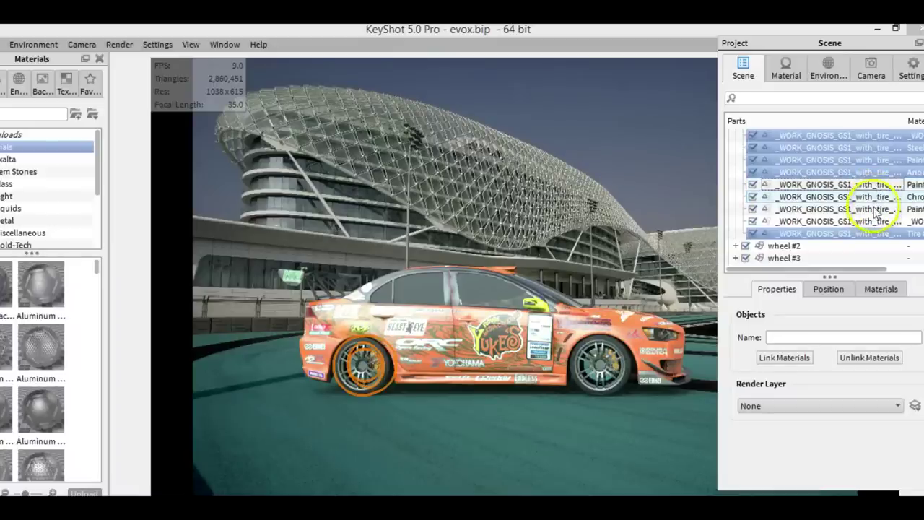
{"action": "left_click", "coordinate": [876, 210], "text": "shift"}
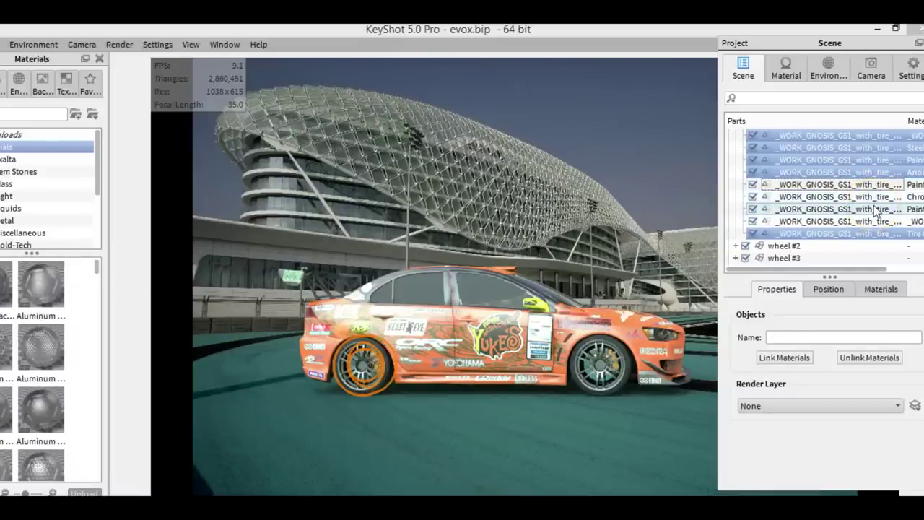
{"action": "left_click", "coordinate": [859, 200]}
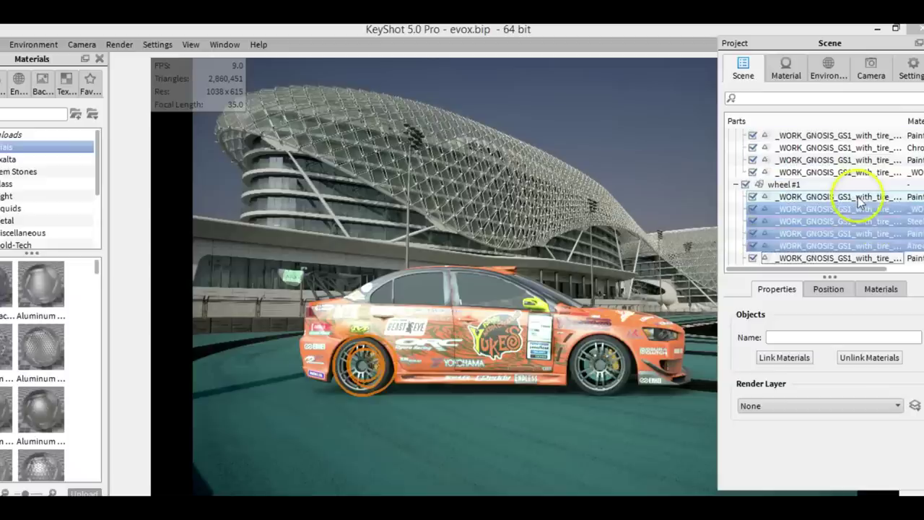
{"action": "left_click", "coordinate": [839, 197], "text": "ctrl"}
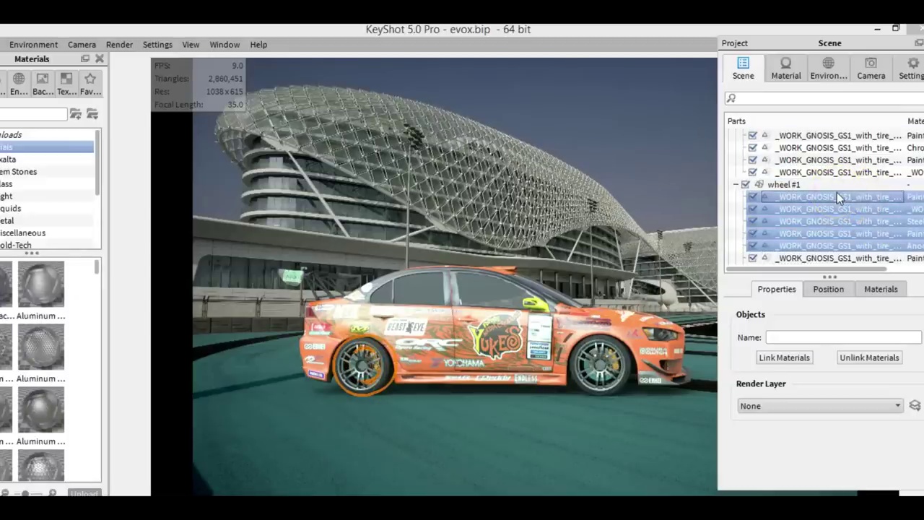
- Use Add to Group to place the selected rear-wheel parts in a new group 'motion2'
{"action": "right_click", "coordinate": [837, 197]}
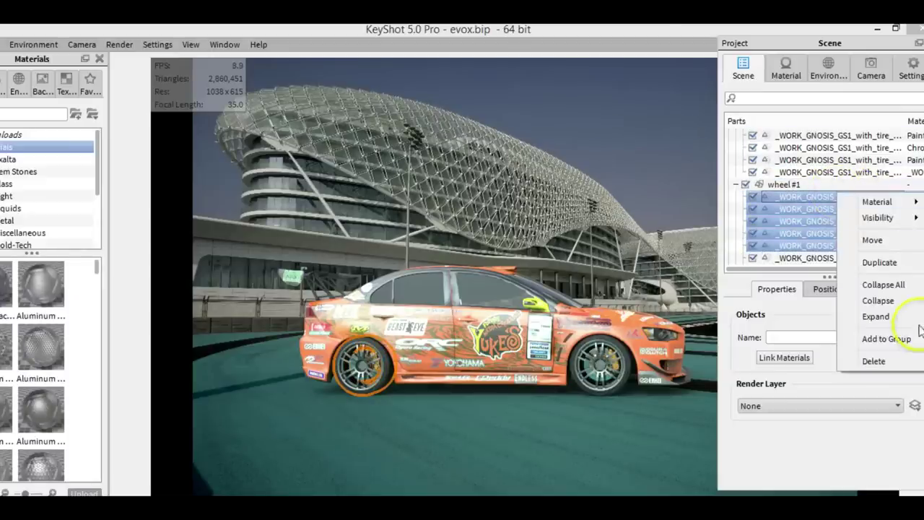
{"action": "left_click", "coordinate": [898, 337]}
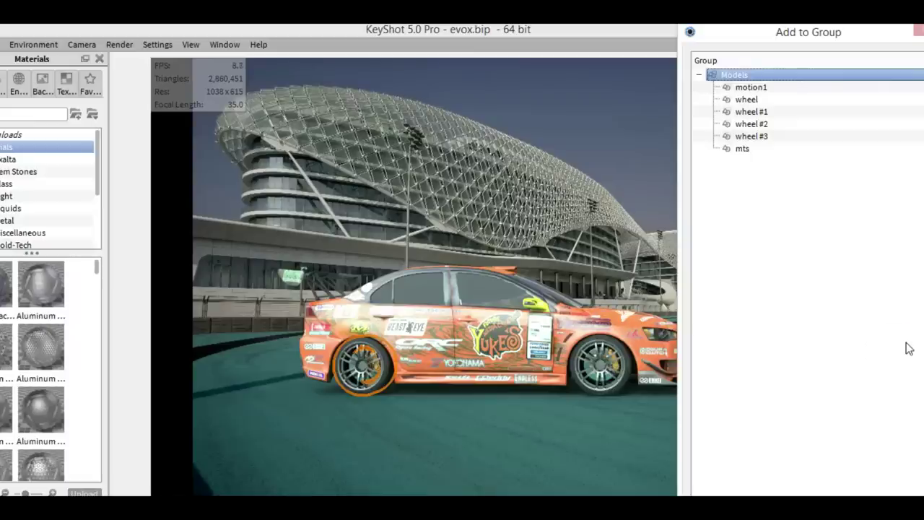
{"action": "left_click", "coordinate": [789, 470]}
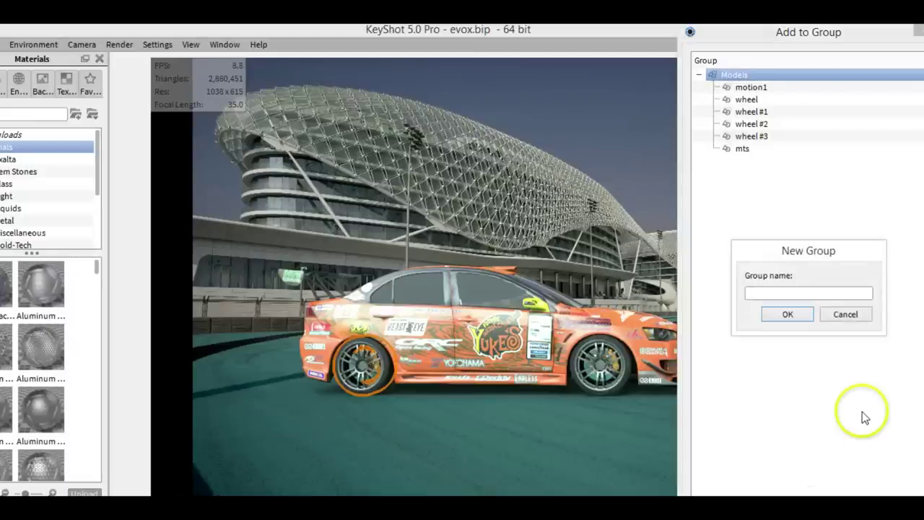
{"action": "type", "text": "motion2"}
{"action": "key", "text": "Return"}
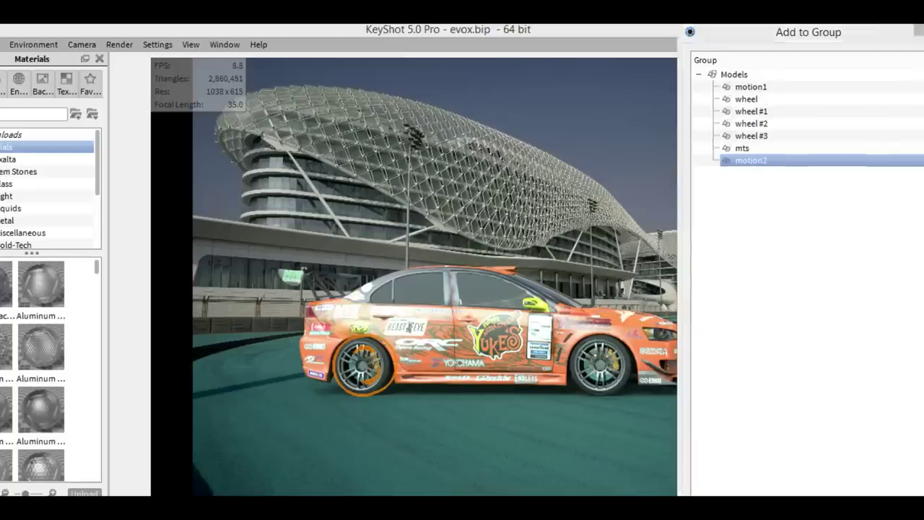
{"action": "key", "text": "Return"}
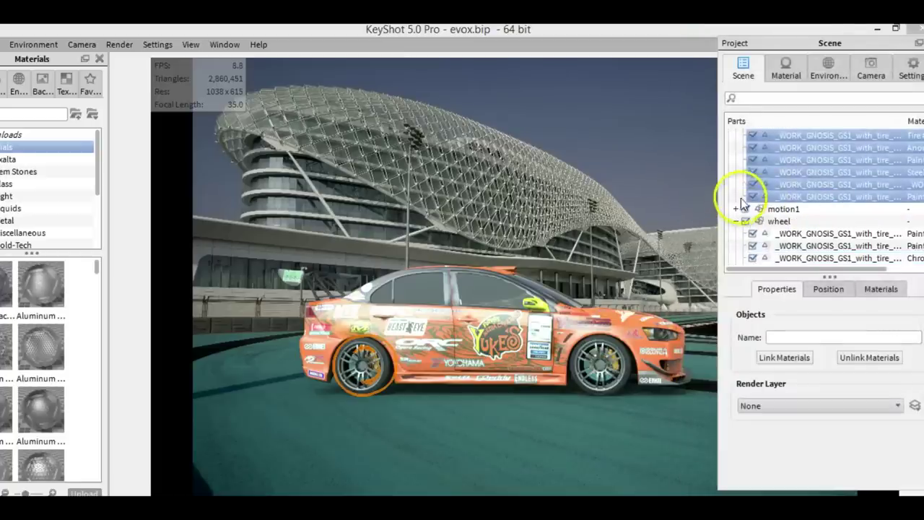
- Collapse the motion2, wheel, wheel #1, wheel #2, wheel #3 and mts groups
{"action": "scroll", "coordinate": [739, 195], "scroll_direction": "up", "scroll_amount": 1}
{"action": "left_click", "coordinate": [736, 147]}
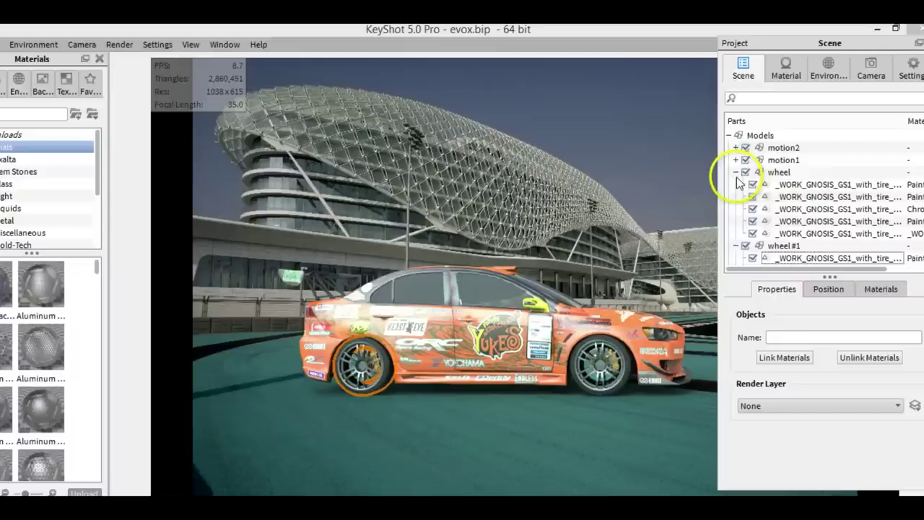
{"action": "left_click", "coordinate": [735, 172]}
{"action": "left_click", "coordinate": [736, 184]}
{"action": "left_click", "coordinate": [735, 196]}
{"action": "left_click", "coordinate": [735, 209]}
{"action": "left_click", "coordinate": [736, 221]}
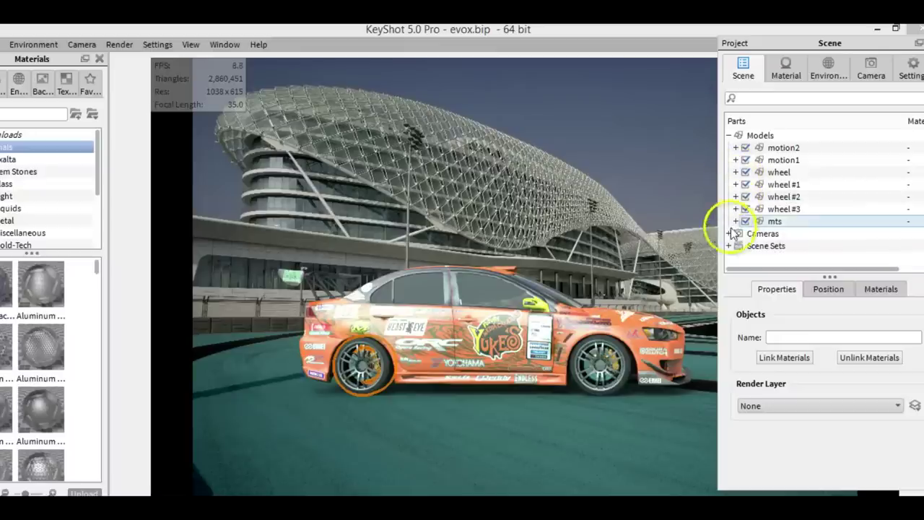
- Select only motion1 and bring up its Animation options like Rotation and Turntable
{"action": "left_click", "coordinate": [807, 160]}
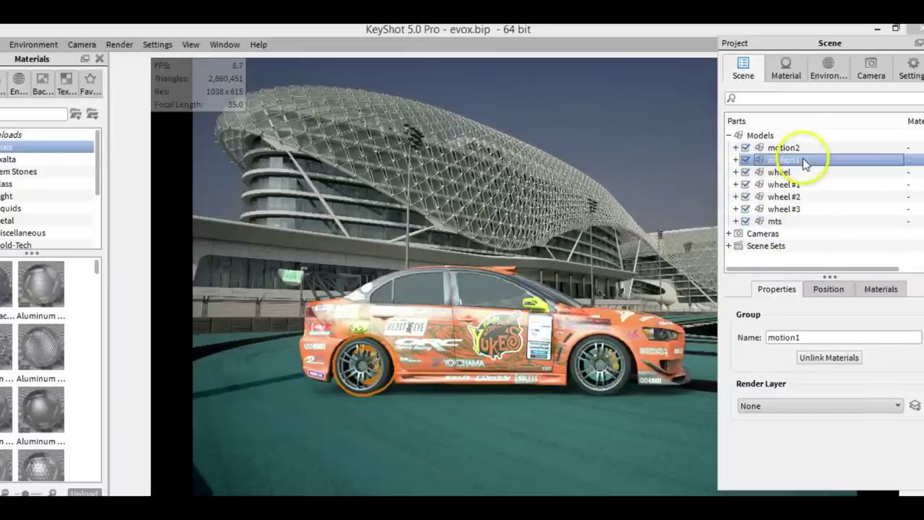
{"action": "left_click", "coordinate": [815, 148], "text": "ctrl"}
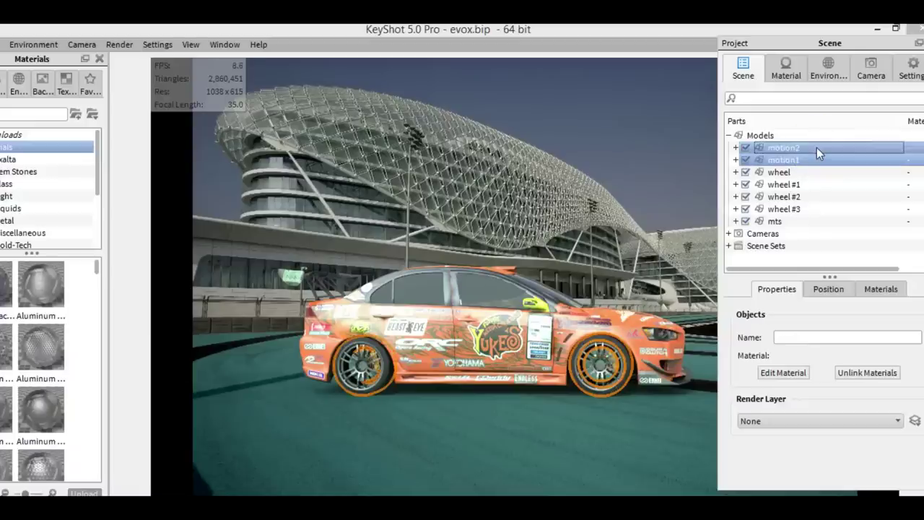
{"action": "left_click", "coordinate": [815, 148], "text": "ctrl"}
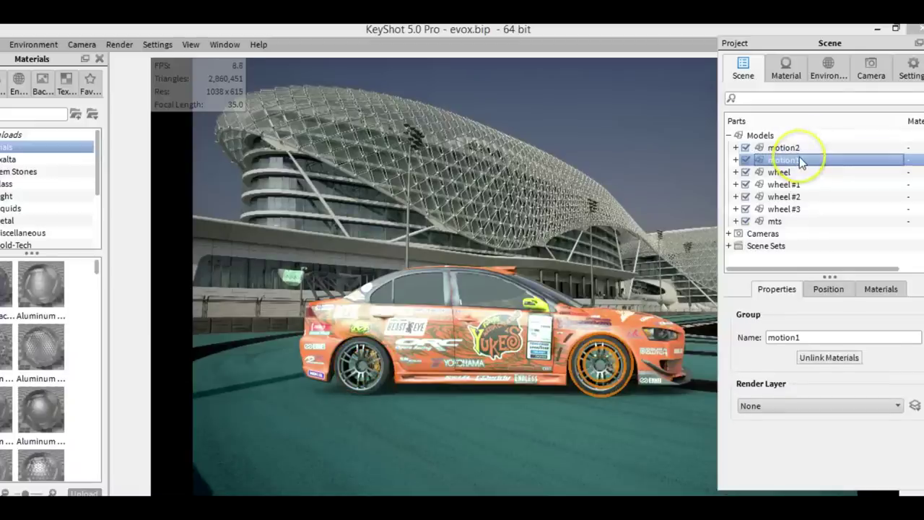
{"action": "right_click", "coordinate": [800, 160]}
{"action": "mouse_move", "coordinate": [843, 167]}
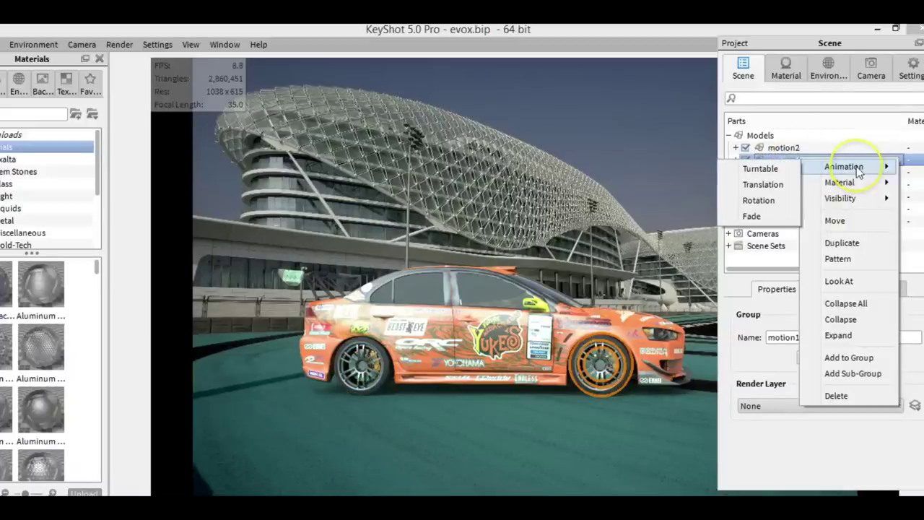
- Add a rotation animation to motion1 and set it to 1200 degrees
{"action": "left_click", "coordinate": [777, 202]}
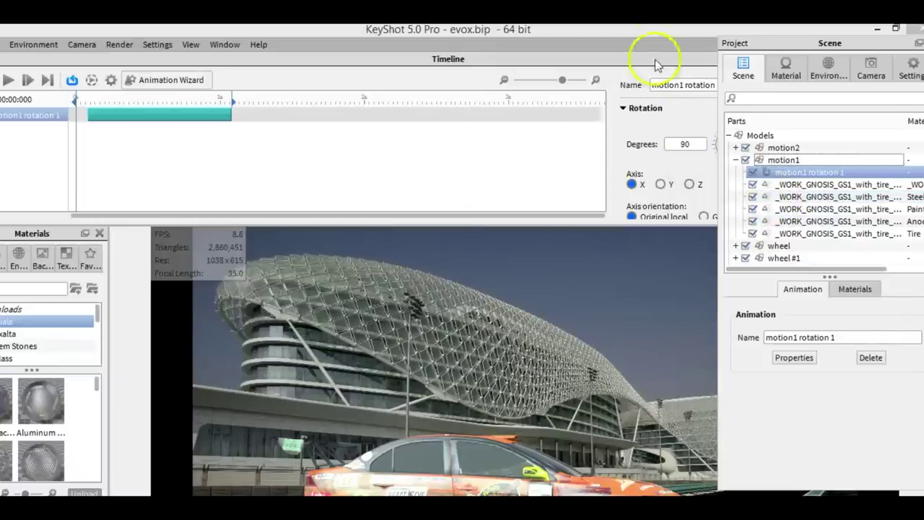
{"action": "left_click", "coordinate": [918, 45]}
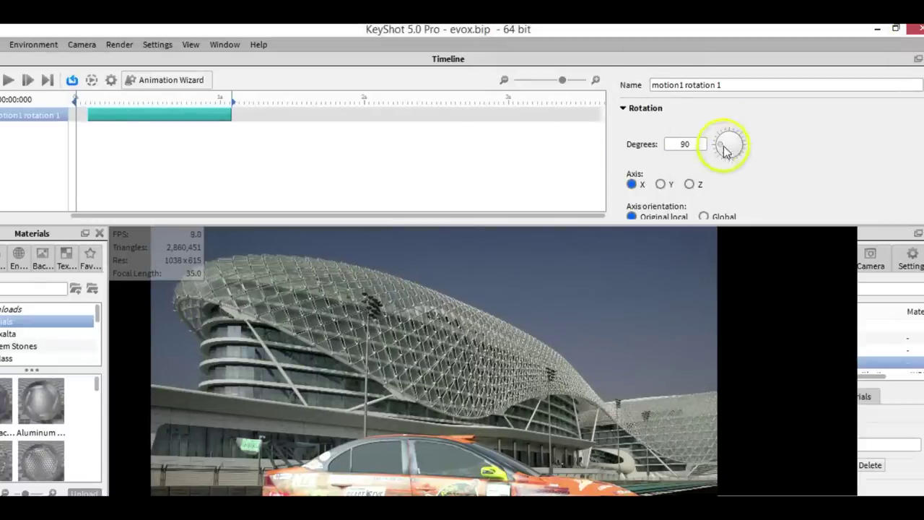
{"action": "left_click_drag", "start_coordinate": [726, 150], "coordinate": [701, 166]}
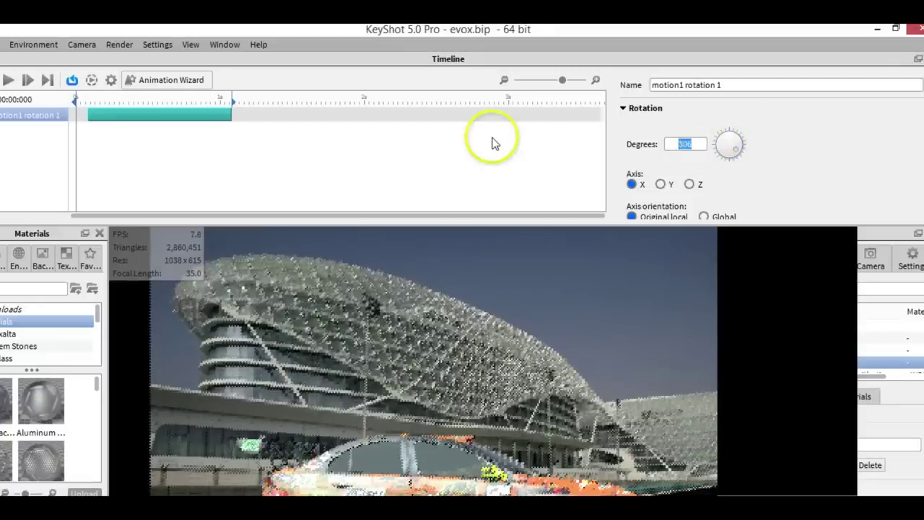
{"action": "type", "text": "1200"}
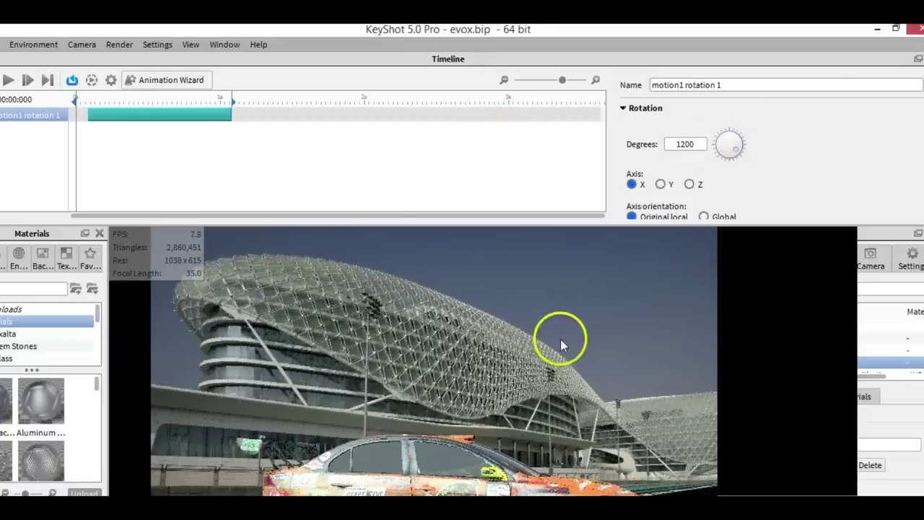
{"action": "left_click", "coordinate": [709, 327]}
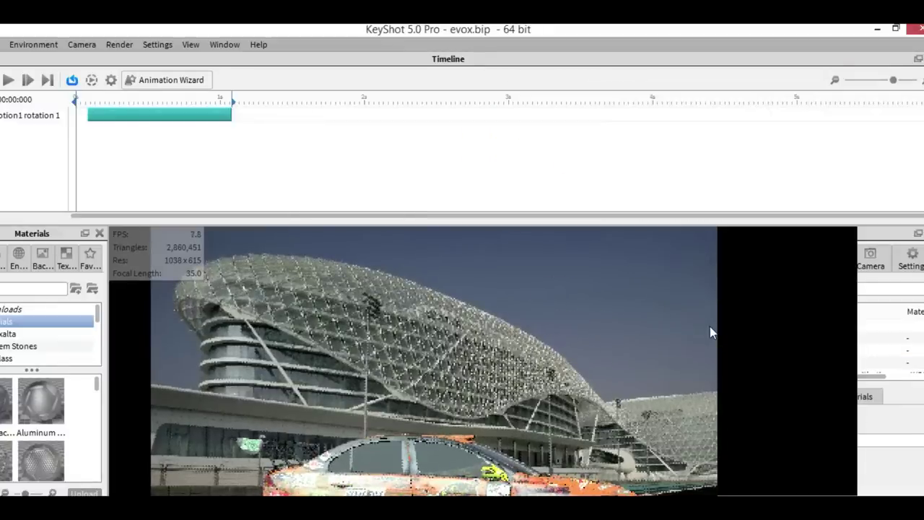
{"action": "mouse_move", "coordinate": [709, 327]}
{"action": "left_mouse_down"}
{"action": "mouse_move", "coordinate": [603, 368]}
{"action": "mouse_move", "coordinate": [548, 324]}
{"action": "mouse_move", "coordinate": [547, 306]}
{"action": "left_mouse_up"}
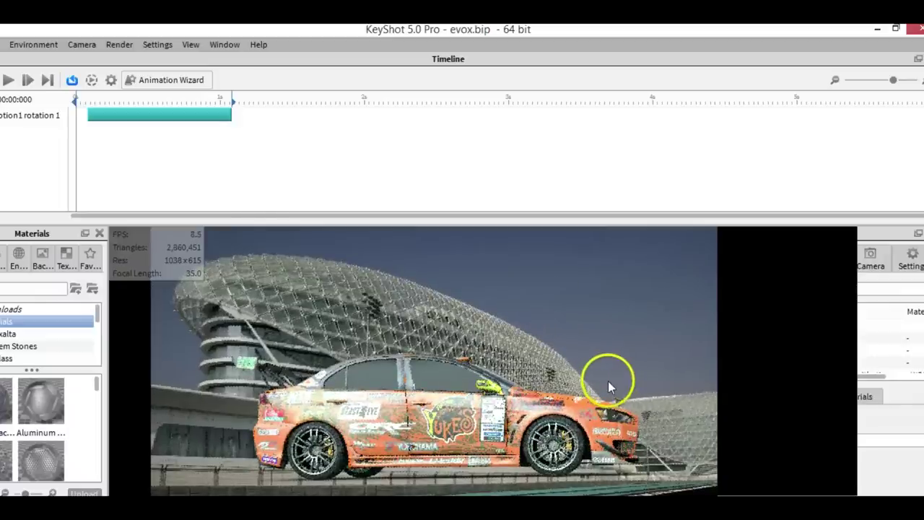
{"action": "left_click", "coordinate": [101, 113]}
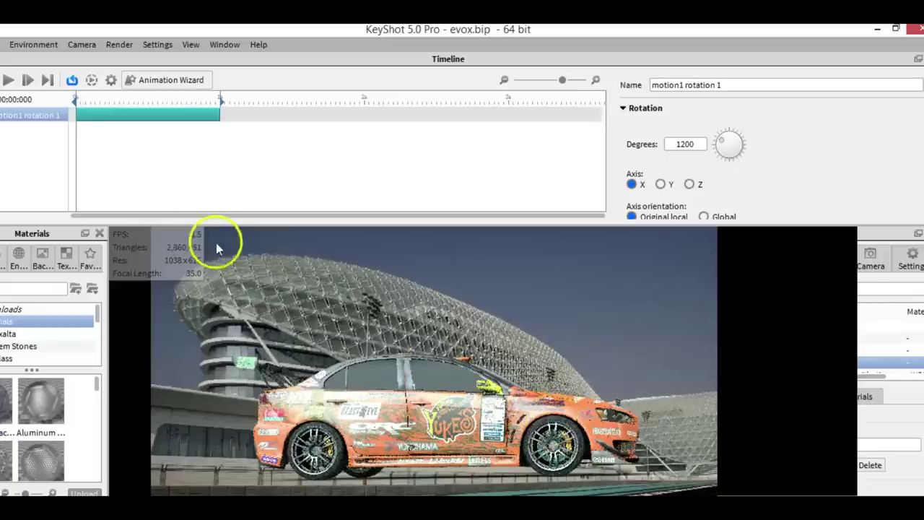
- Preview the wheel rotation, then close the timeline to show the whole circuit scene
{"action": "left_click", "coordinate": [8, 79]}
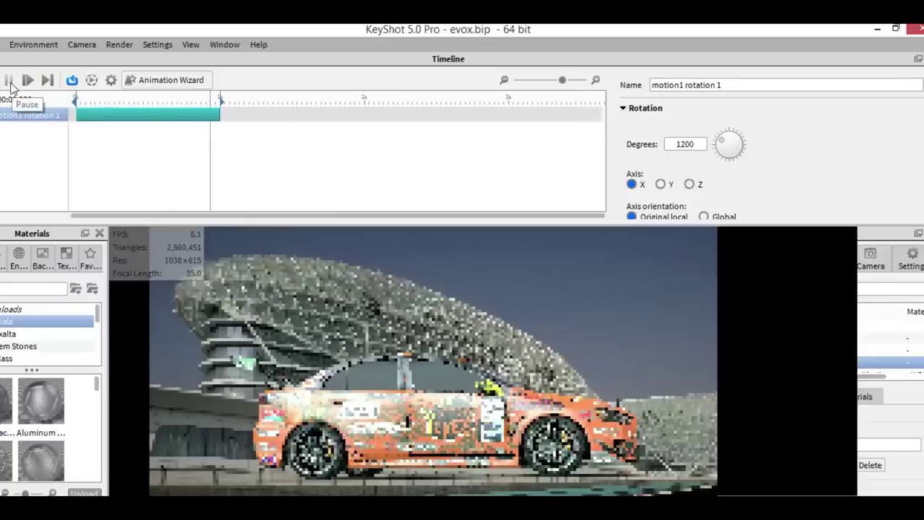
{"action": "left_click", "coordinate": [9, 80]}
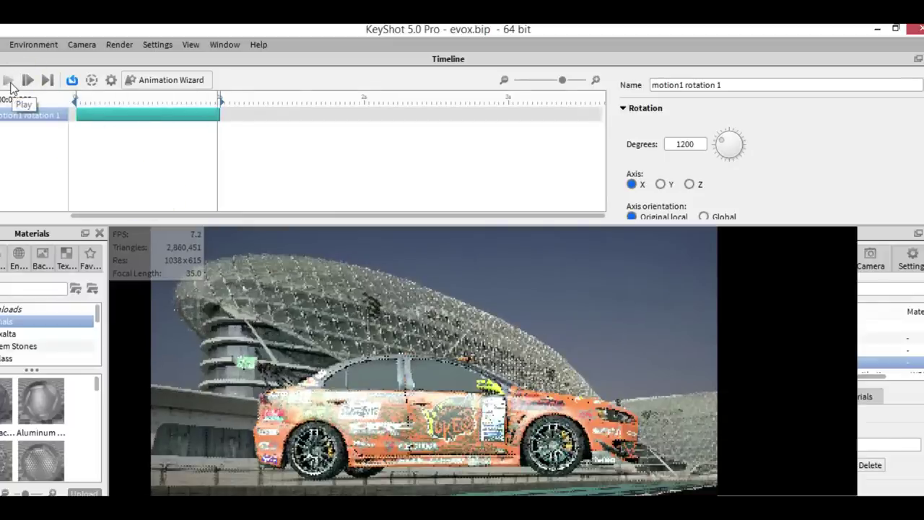
{"action": "left_click", "coordinate": [10, 84]}
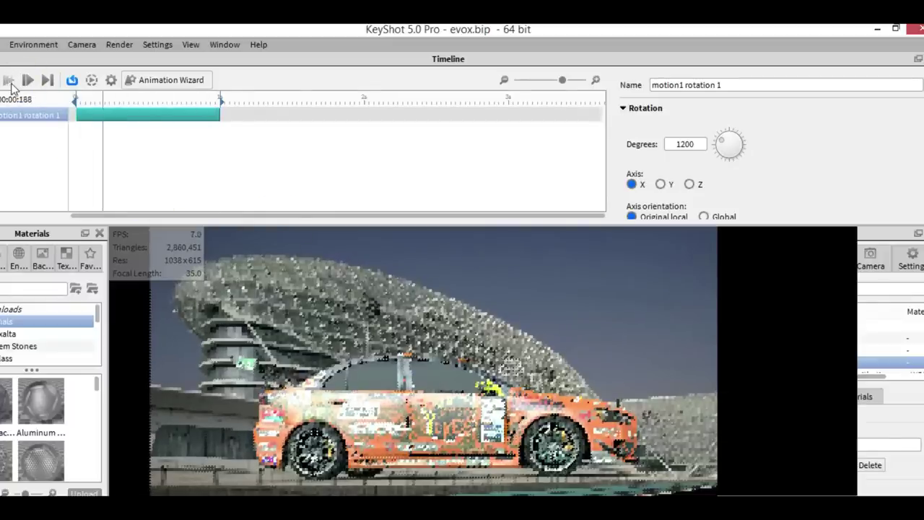
{"action": "left_click", "coordinate": [569, 462]}
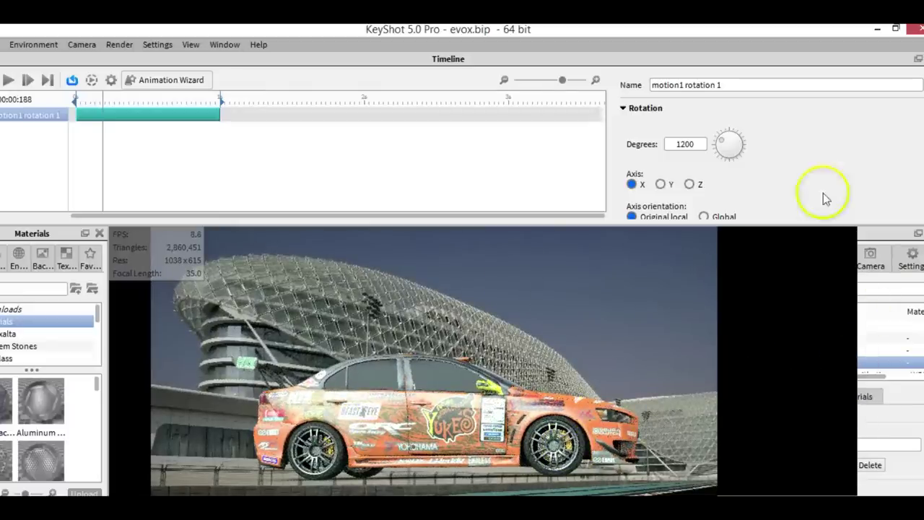
{"action": "left_click", "coordinate": [916, 60]}
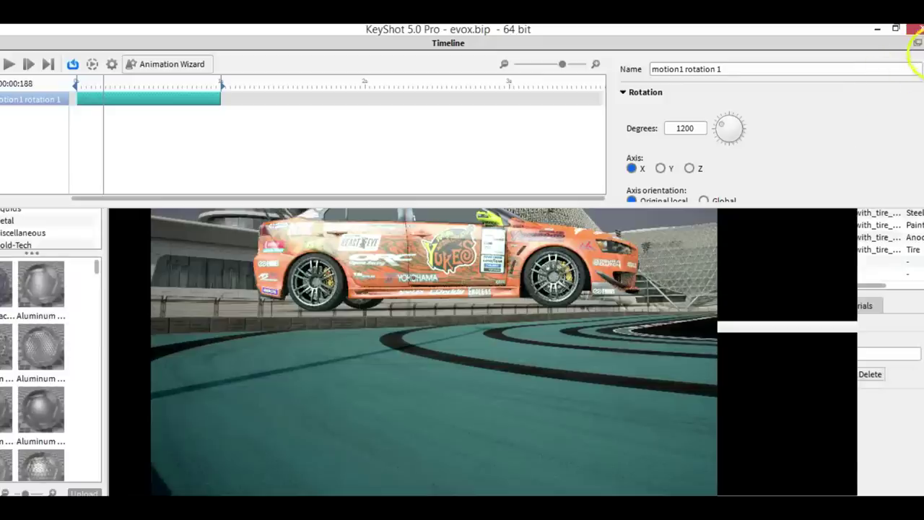
{"action": "left_click", "coordinate": [917, 42]}
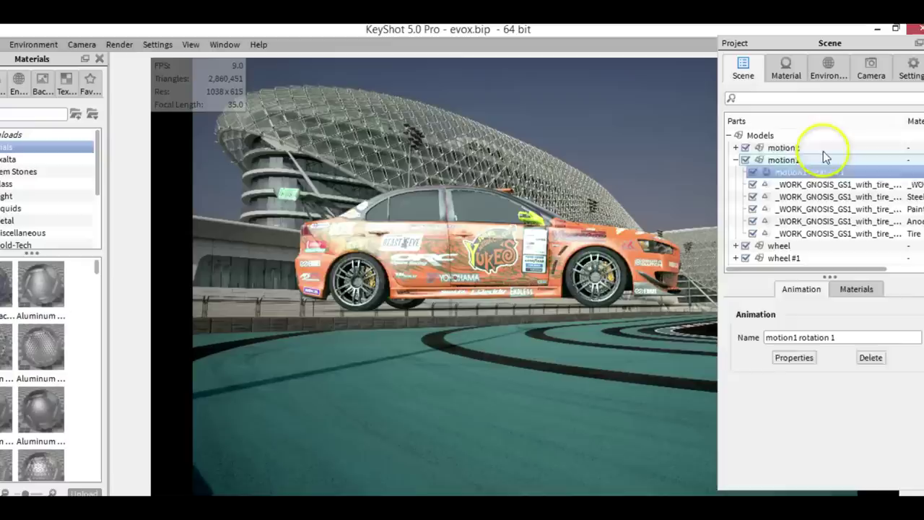
- Give motion2 a rotation animation starting at 0 s with 1200 degrees about X
{"action": "right_click", "coordinate": [823, 148]}
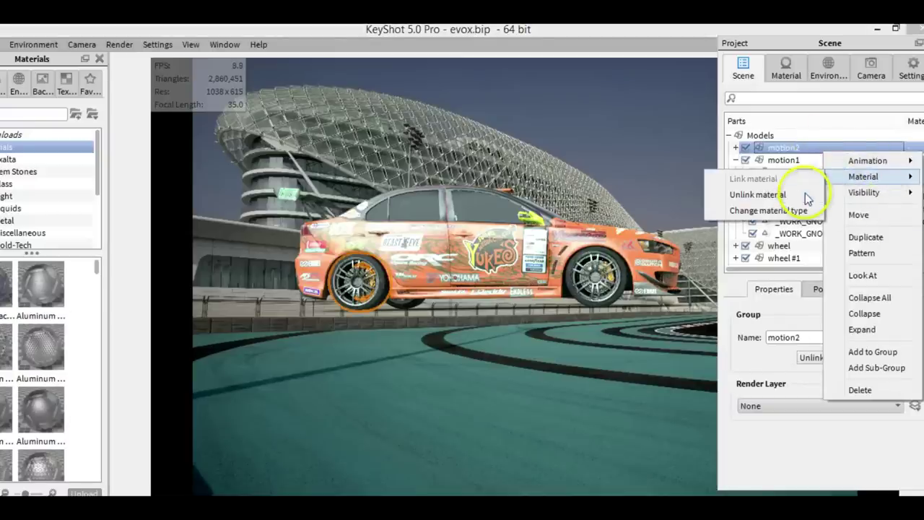
{"action": "mouse_move", "coordinate": [870, 161]}
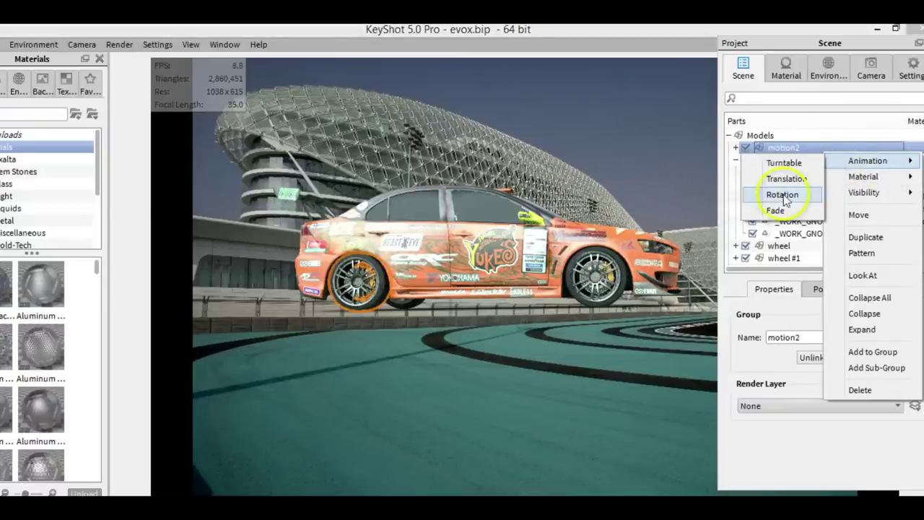
{"action": "left_click", "coordinate": [791, 191]}
{"action": "left_click_drag", "start_coordinate": [166, 99], "coordinate": [107, 99]}
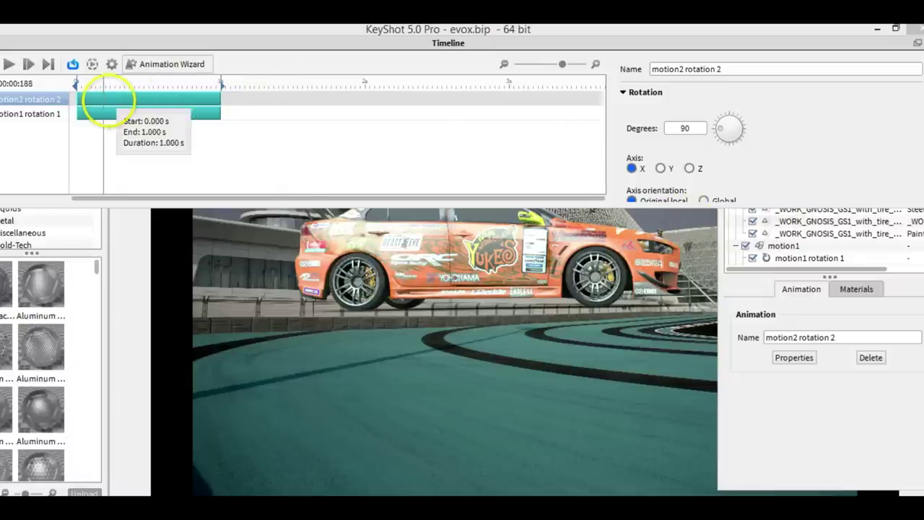
{"action": "double_click", "coordinate": [684, 128]}
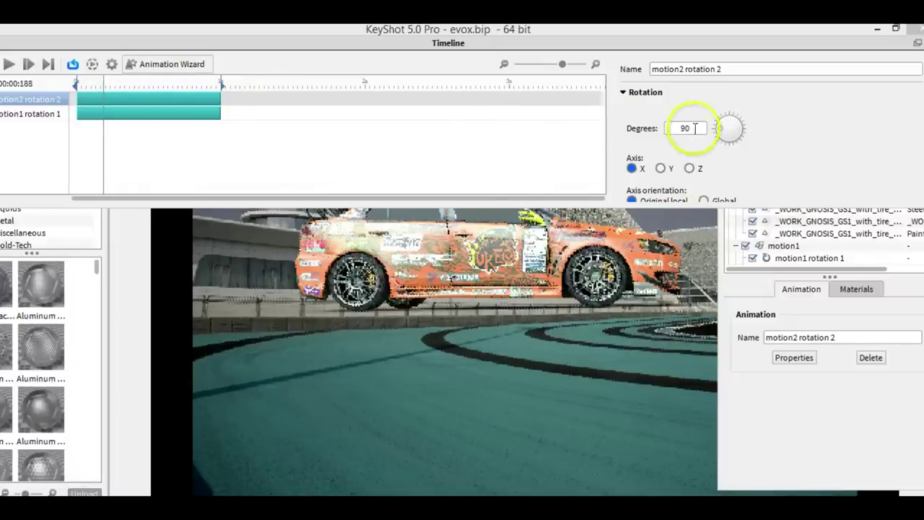
{"action": "type", "text": "q12"}
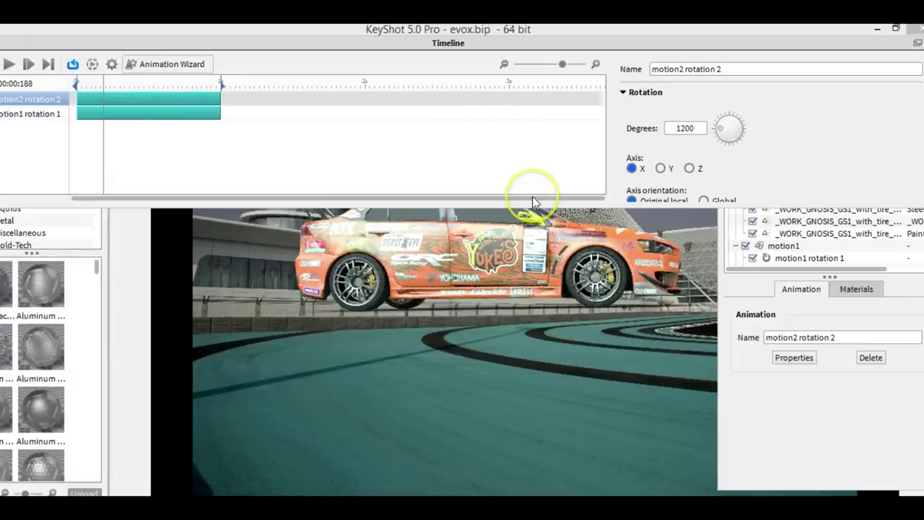
{"action": "key", "text": "Return"}
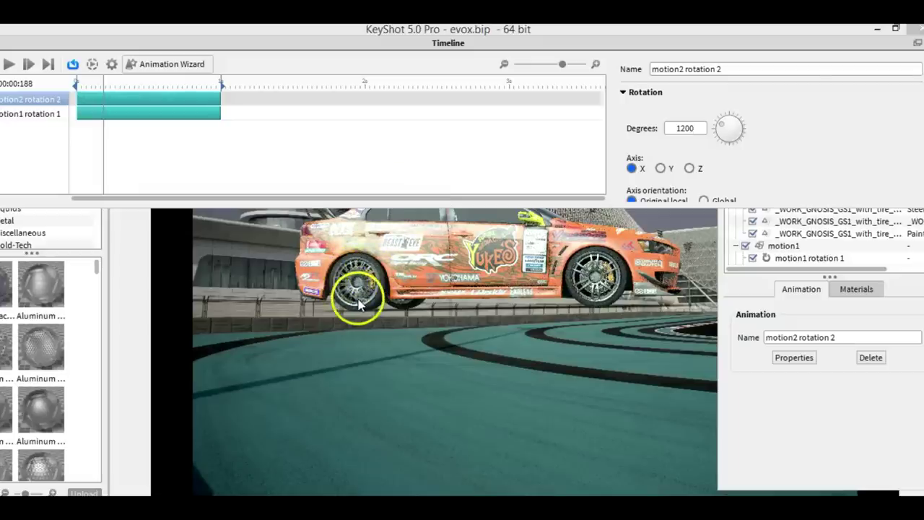
- Try motion1 rotation 1 on the Z axis, revert to X, then delete the animation
{"action": "left_click", "coordinate": [147, 112]}
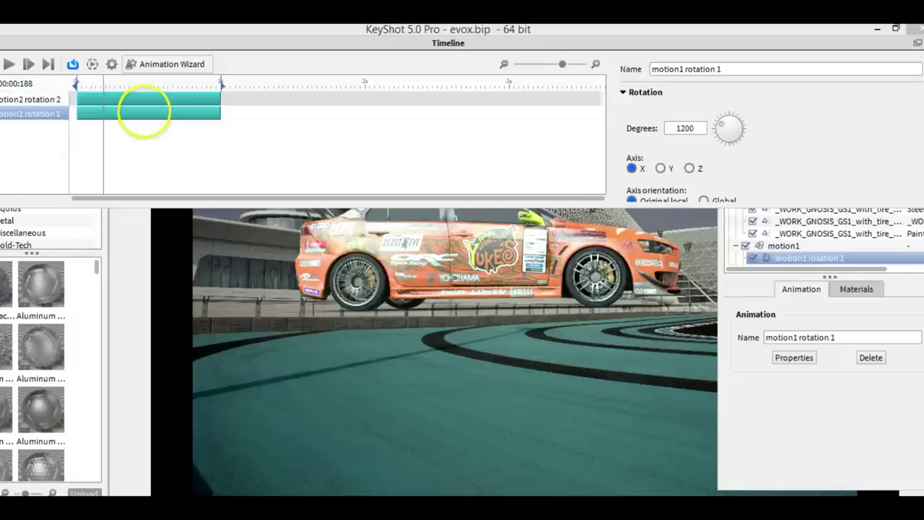
{"action": "left_click", "coordinate": [690, 168]}
{"action": "left_click", "coordinate": [633, 169]}
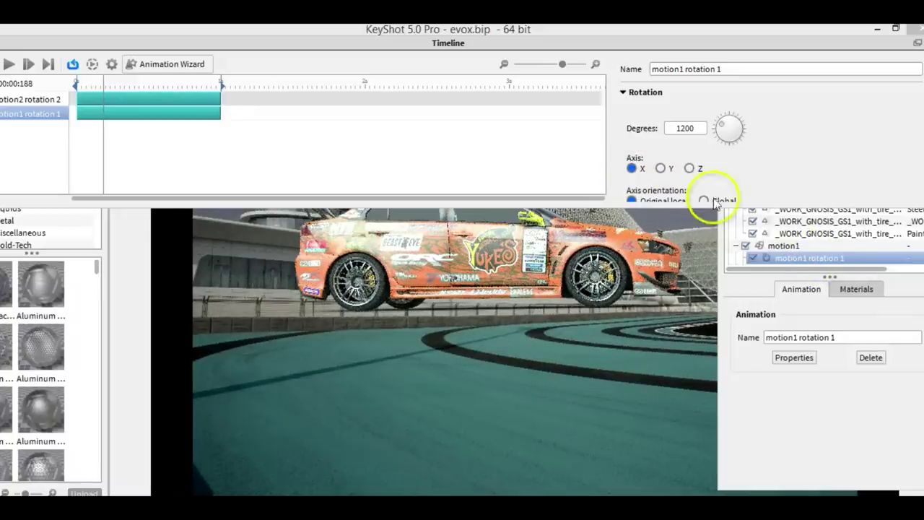
{"action": "right_click", "coordinate": [20, 114]}
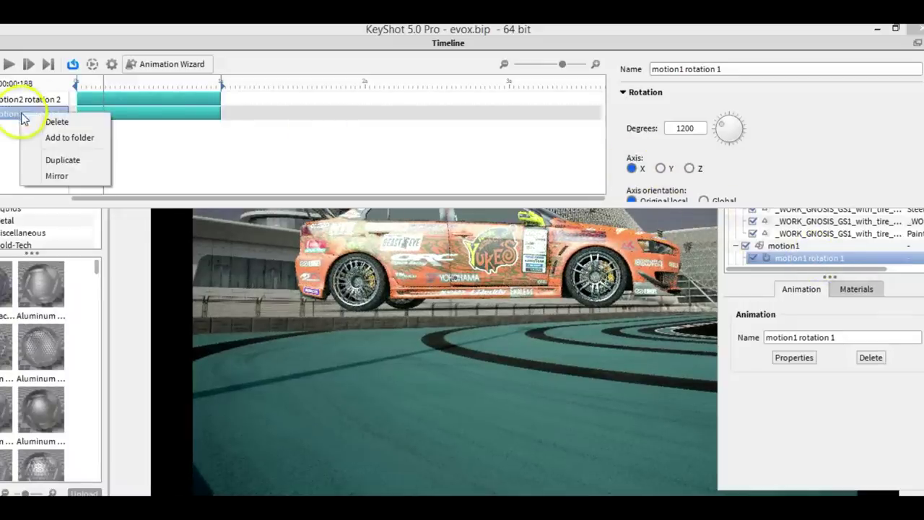
{"action": "left_click", "coordinate": [54, 118]}
{"action": "left_click", "coordinate": [452, 216]}
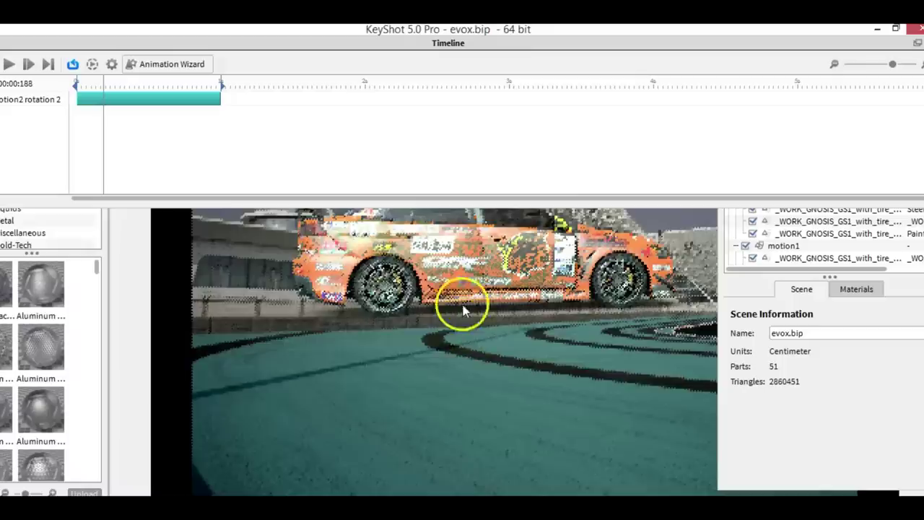
- Orbit to a close rear three-quarter view, preview motion2 rotation 2, and open Render options
{"action": "mouse_move", "coordinate": [480, 267]}
{"action": "left_mouse_down"}
{"action": "mouse_move", "coordinate": [433, 258]}
{"action": "mouse_move", "coordinate": [479, 310]}
{"action": "mouse_move", "coordinate": [516, 329]}
{"action": "mouse_move", "coordinate": [561, 320]}
{"action": "left_mouse_up"}
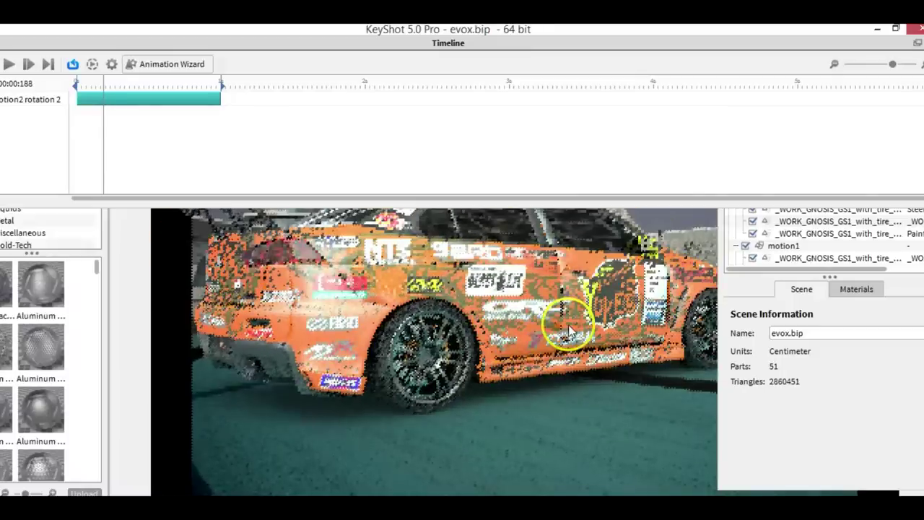
{"action": "left_click", "coordinate": [81, 100]}
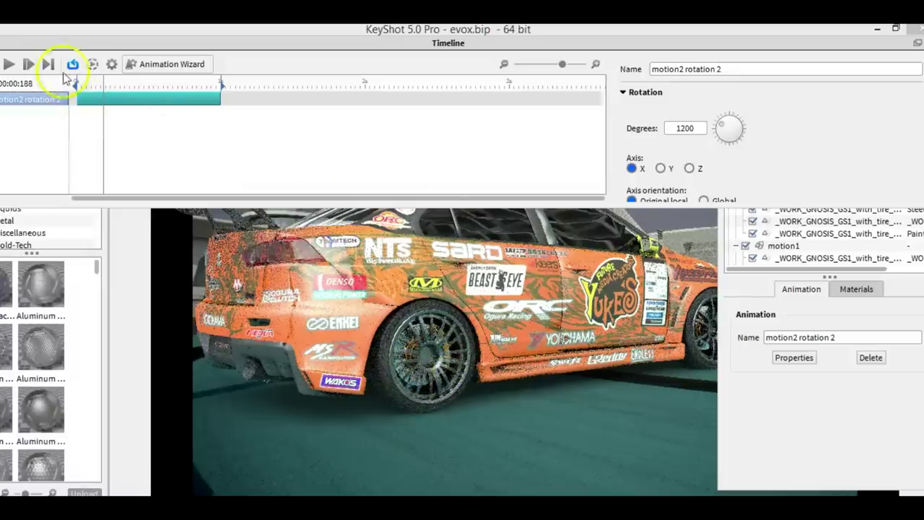
{"action": "left_click", "coordinate": [10, 66]}
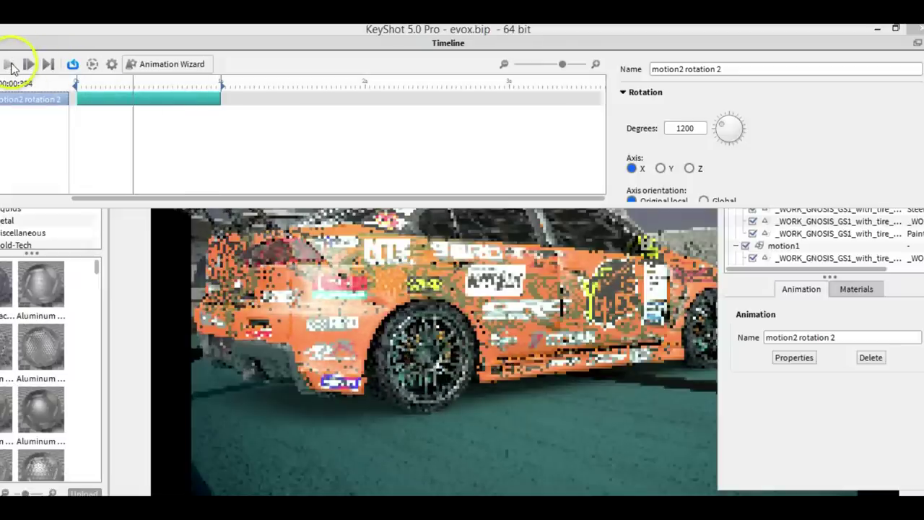
{"action": "left_click", "coordinate": [11, 66]}
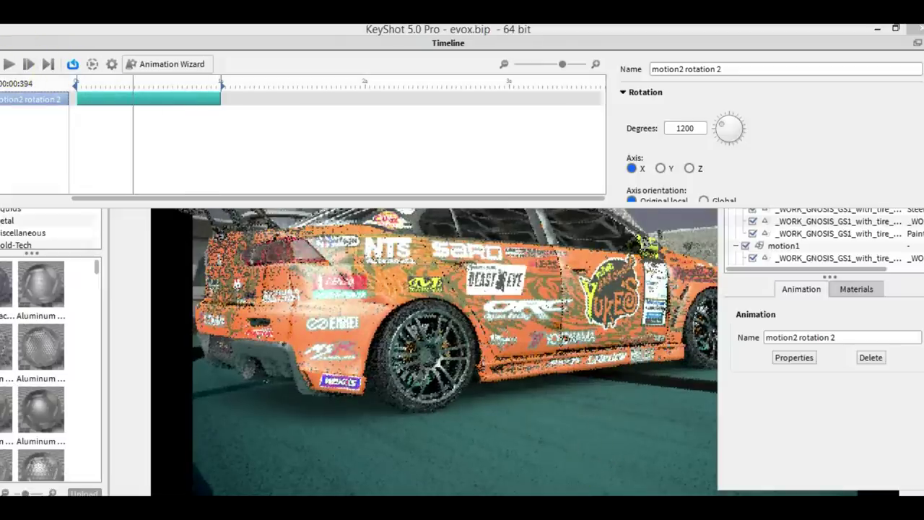
{"action": "key", "text": "ctrl+p"}
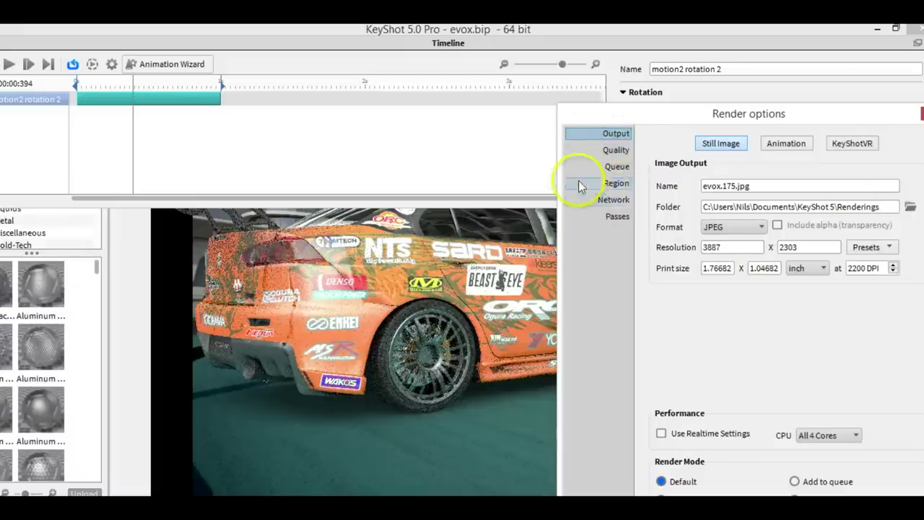
- Limit render quality to 32 maximum samples and enable a 1012 × 588 region render
{"action": "left_click", "coordinate": [611, 150]}
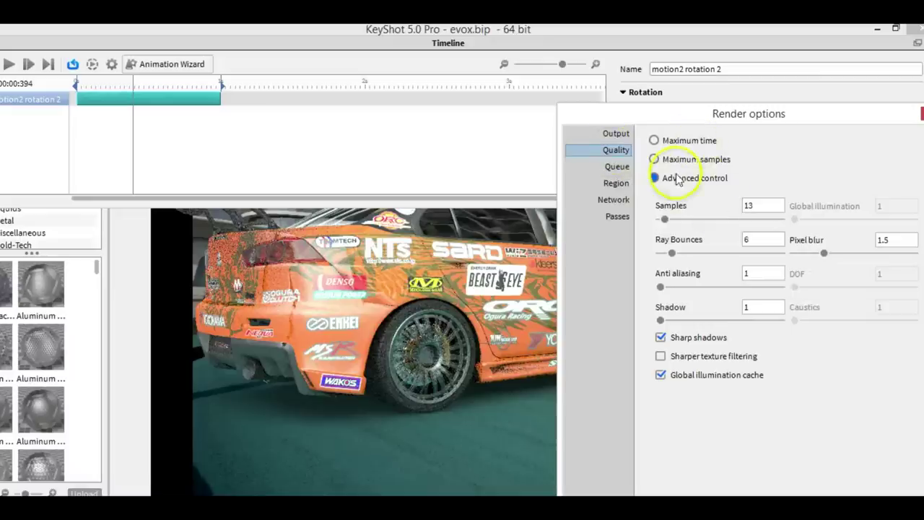
{"action": "left_click", "coordinate": [653, 160]}
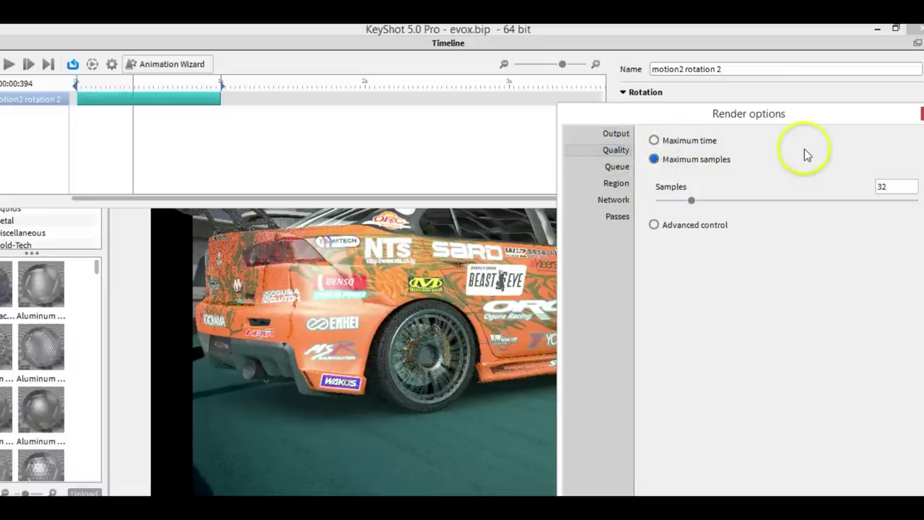
{"action": "left_click", "coordinate": [654, 141]}
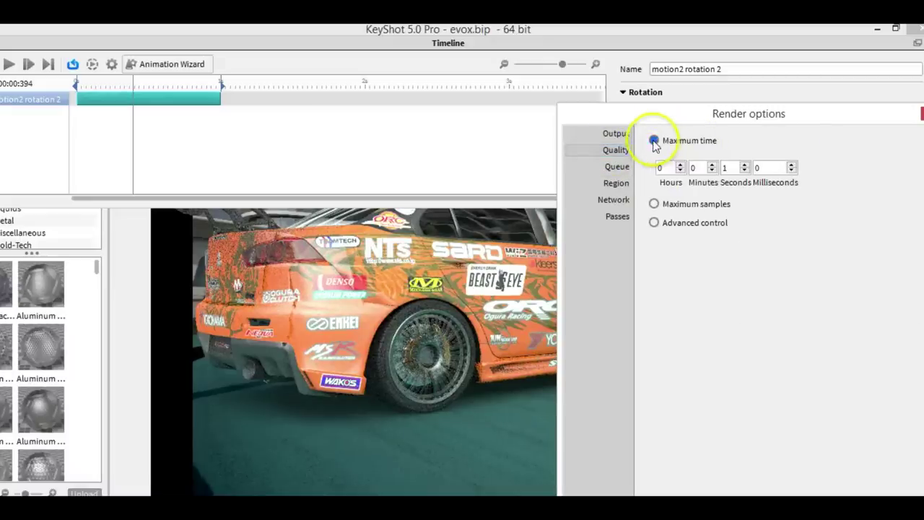
{"action": "left_click", "coordinate": [654, 204]}
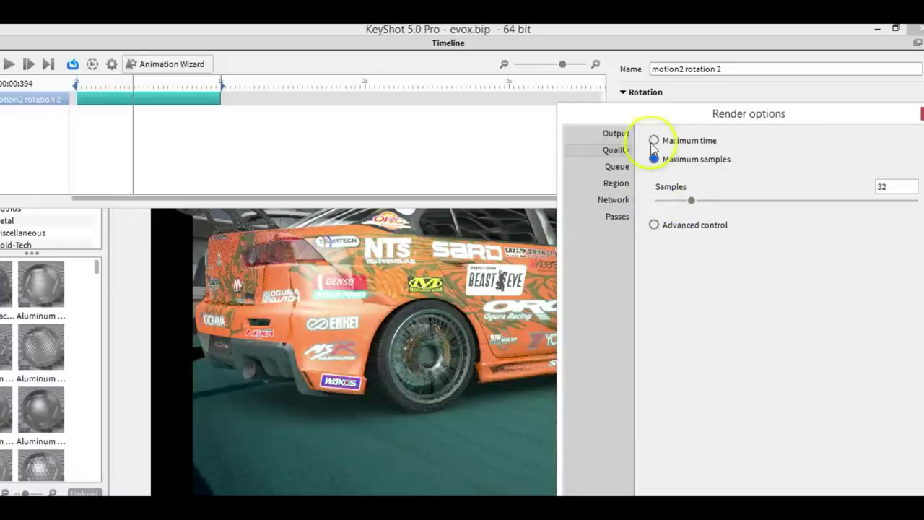
{"action": "left_click", "coordinate": [614, 183]}
{"action": "left_click", "coordinate": [654, 142]}
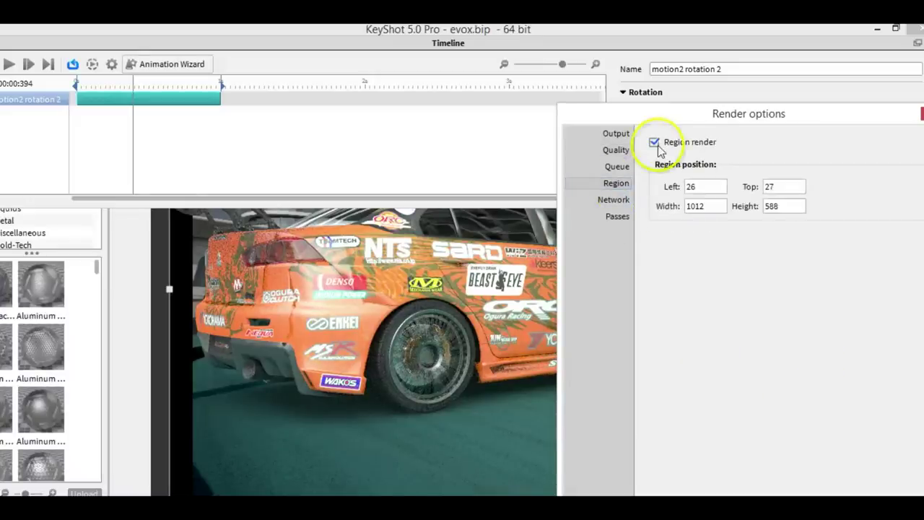
{"action": "mouse_move", "coordinate": [699, 115]}
{"action": "left_mouse_down"}
{"action": "mouse_move", "coordinate": [128, 365]}
{"action": "mouse_move", "coordinate": [165, 458]}
{"action": "mouse_move", "coordinate": [598, 93]}
{"action": "mouse_move", "coordinate": [556, 70]}
{"action": "left_mouse_up"}
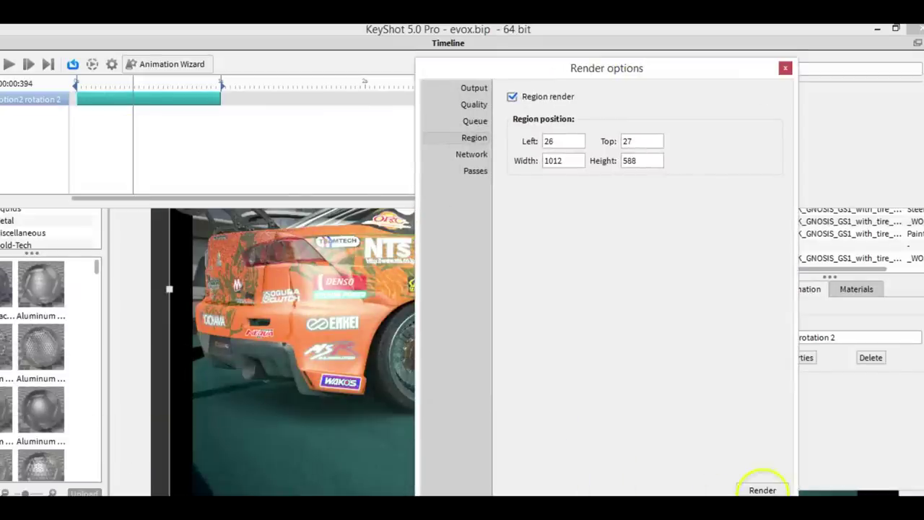
- Start the test render and enlarge the render window
{"action": "left_click", "coordinate": [763, 490]}
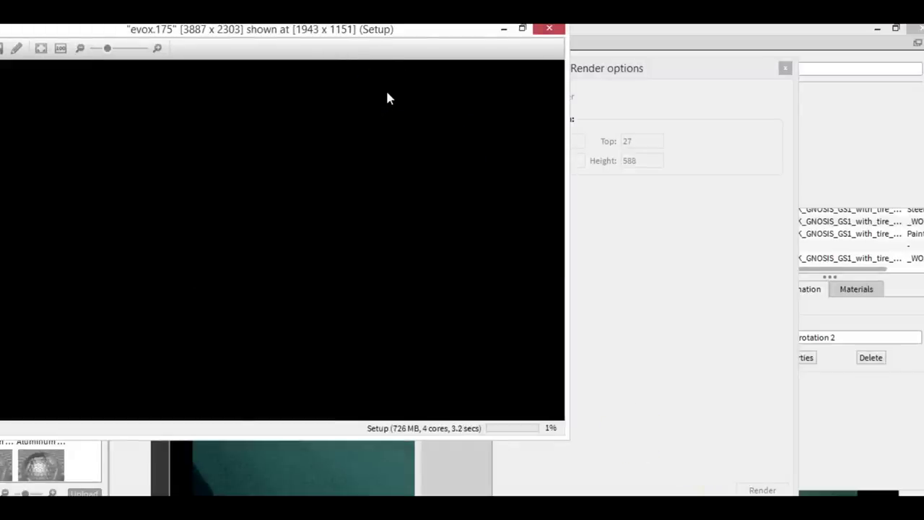
{"action": "mouse_move", "coordinate": [331, 30]}
{"action": "left_mouse_down"}
{"action": "mouse_move", "coordinate": [540, 99]}
{"action": "mouse_move", "coordinate": [563, 118]}
{"action": "left_mouse_up"}
{"action": "double_click", "coordinate": [561, 113]}
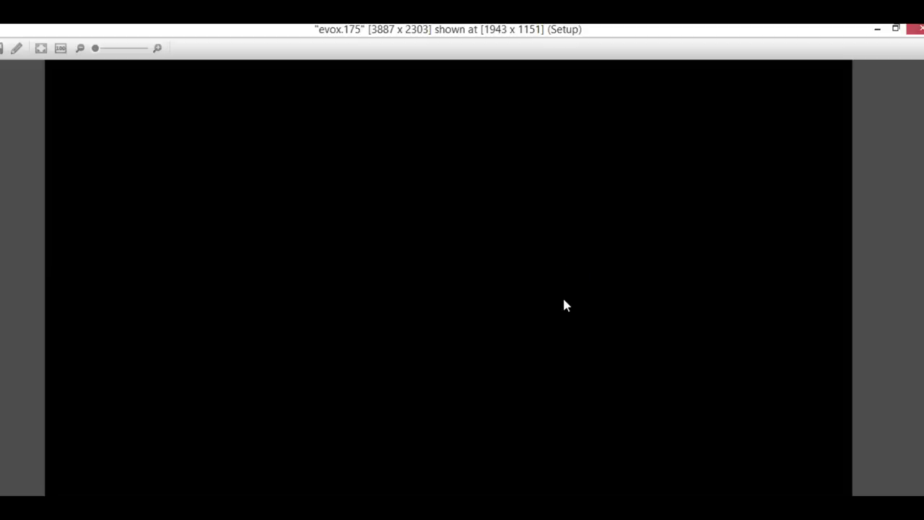
- Zoom into evox.171.jpg in Windows Photo Viewer and pan along the car's side
{"action": "left_click_drag", "start_coordinate": [546, 300], "coordinate": [236, 486]}
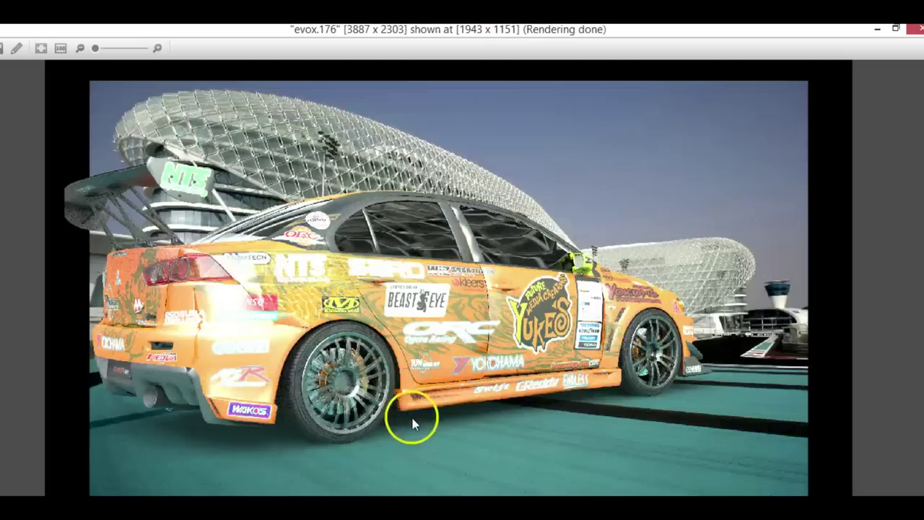
{"action": "left_click_drag", "start_coordinate": [378, 397], "coordinate": [332, 396]}
{"action": "scroll", "coordinate": [333, 396], "scroll_direction": "up", "scroll_amount": 1}
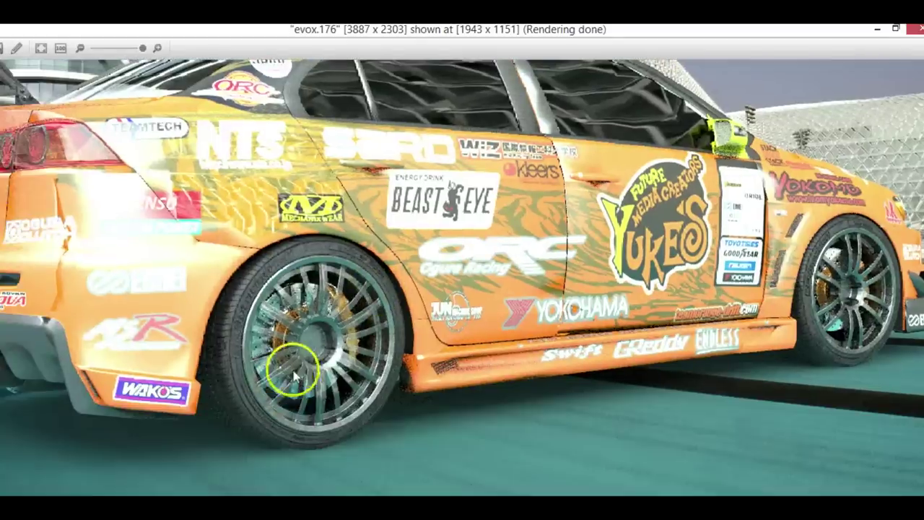
{"action": "scroll", "coordinate": [318, 361], "scroll_direction": "up", "scroll_amount": 1}
{"action": "left_click_drag", "start_coordinate": [308, 353], "coordinate": [306, 367]}
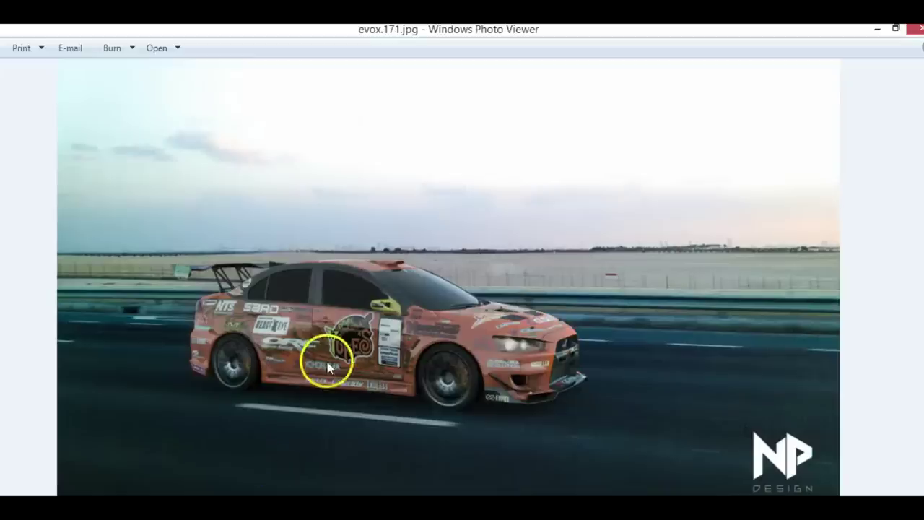
{"action": "scroll", "coordinate": [429, 388], "scroll_direction": "up", "scroll_amount": 3}
{"action": "key", "text": "Left"}
{"action": "key", "text": "Left"}
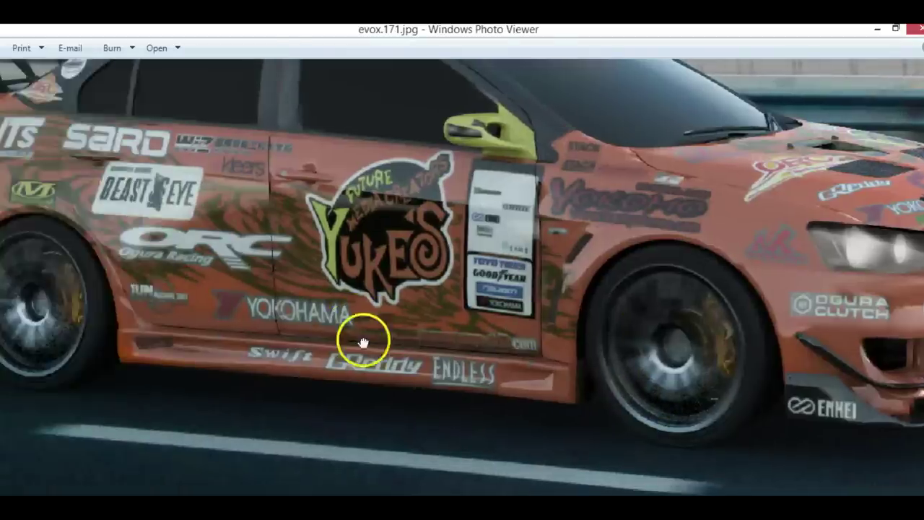
{"action": "key", "text": "Left"}
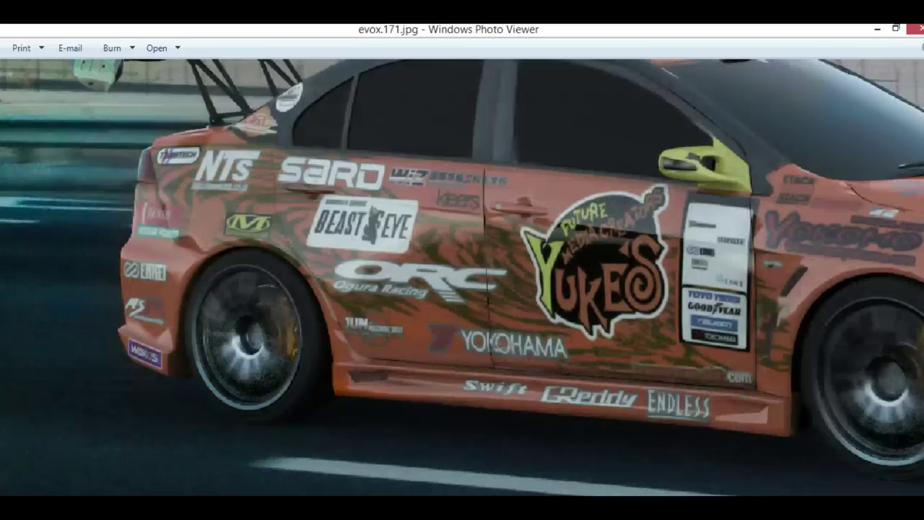
- Return to KeyShot, move the Render options dialog aside, and bring up the new render
{"action": "left_click", "coordinate": [130, 473]}
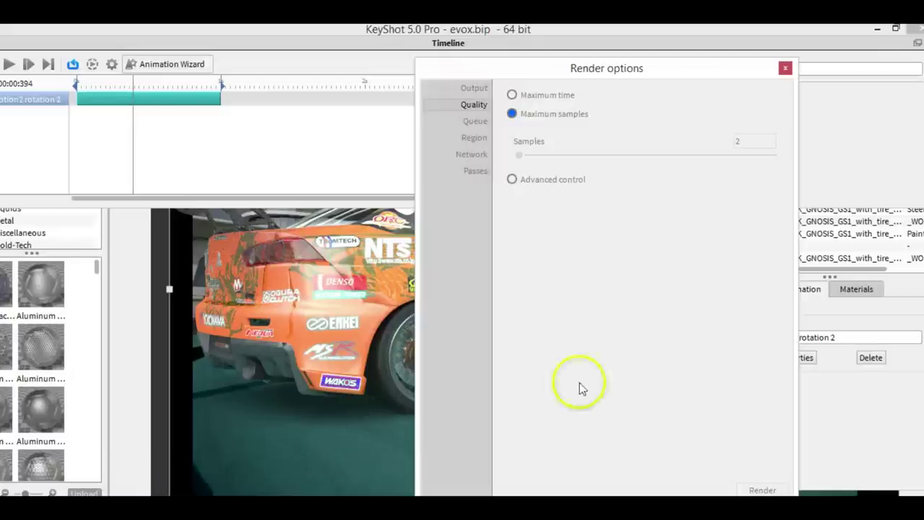
{"action": "left_click_drag", "start_coordinate": [569, 75], "coordinate": [613, 80]}
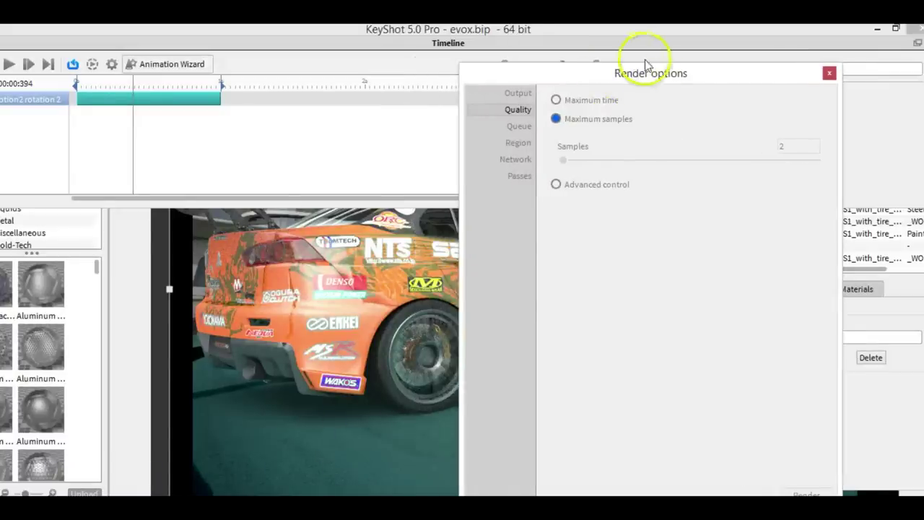
{"action": "mouse_move", "coordinate": [536, 73]}
{"action": "left_mouse_down"}
{"action": "mouse_move", "coordinate": [671, 221]}
{"action": "mouse_move", "coordinate": [894, 227]}
{"action": "left_mouse_up"}
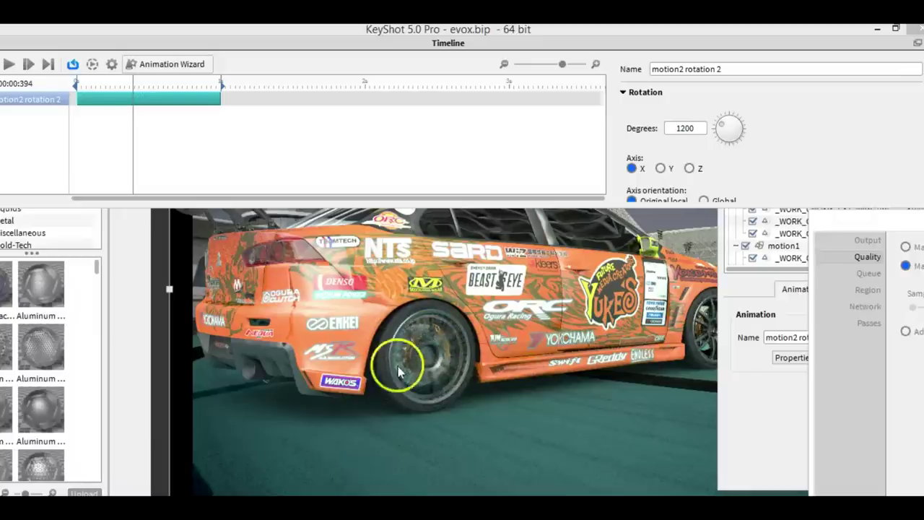
{"action": "mouse_move", "coordinate": [830, 221]}
{"action": "left_mouse_down"}
{"action": "mouse_move", "coordinate": [589, 128]}
{"action": "mouse_move", "coordinate": [770, 170]}
{"action": "left_mouse_up"}
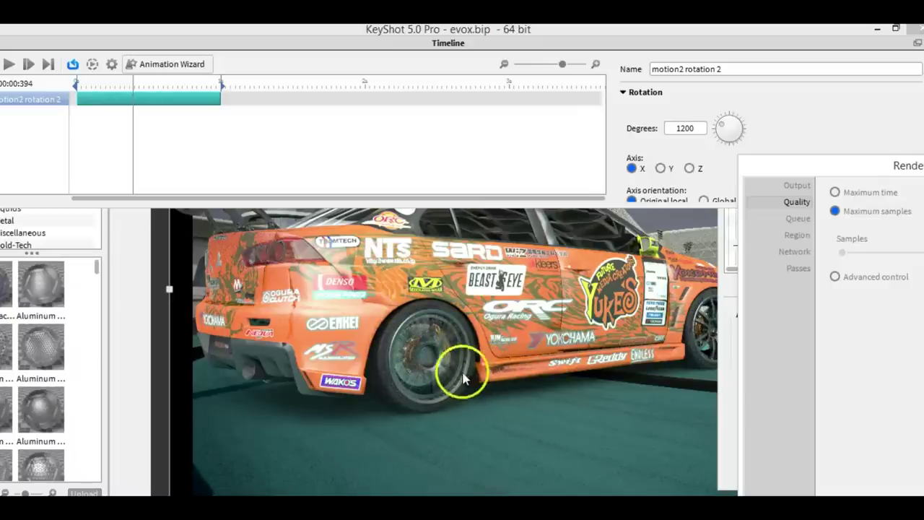
{"action": "left_click_drag", "start_coordinate": [871, 178], "coordinate": [726, 165]}
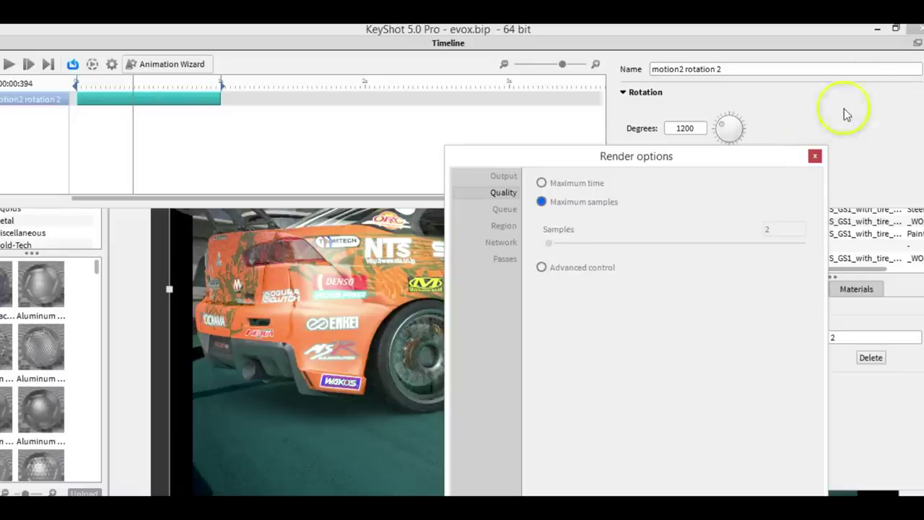
{"action": "left_click_drag", "start_coordinate": [800, 156], "coordinate": [675, 85]}
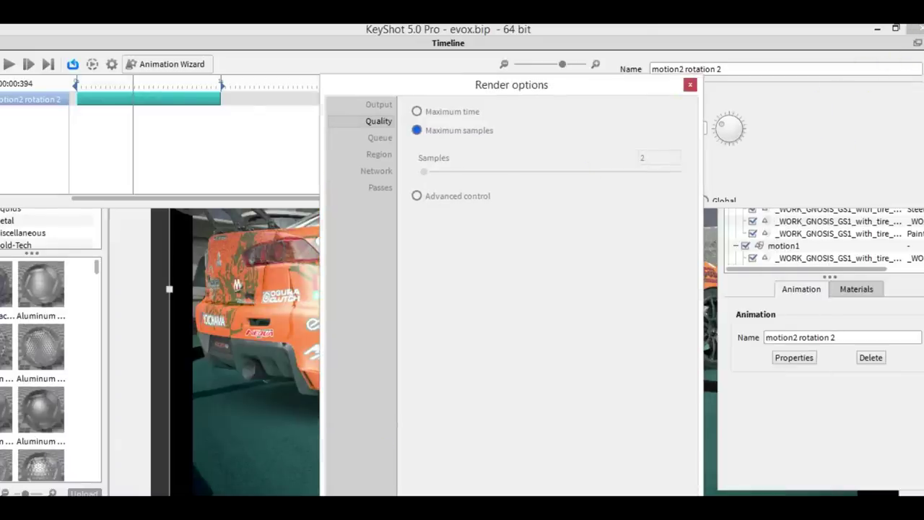
{"action": "left_click", "coordinate": [274, 473]}
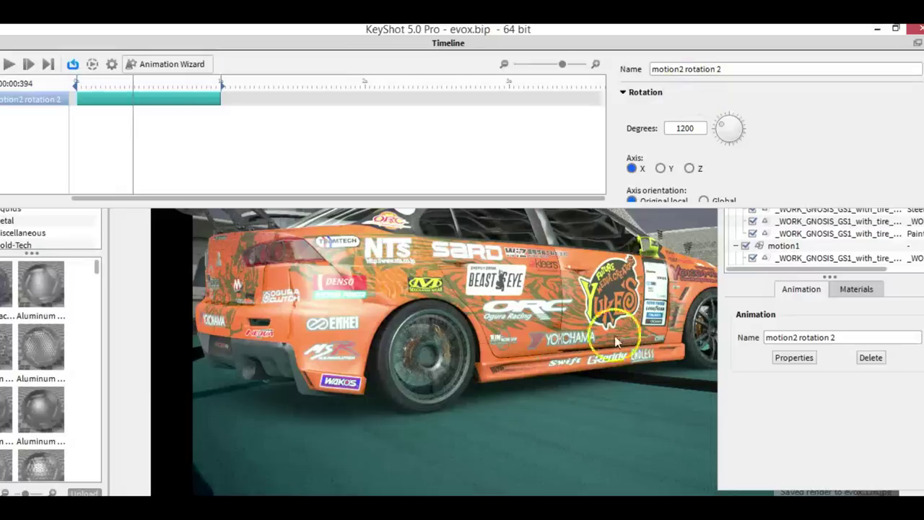
- Close the timeline, collapse the motion2 and motion1 groups, and orbit around the car
{"action": "left_click", "coordinate": [917, 42]}
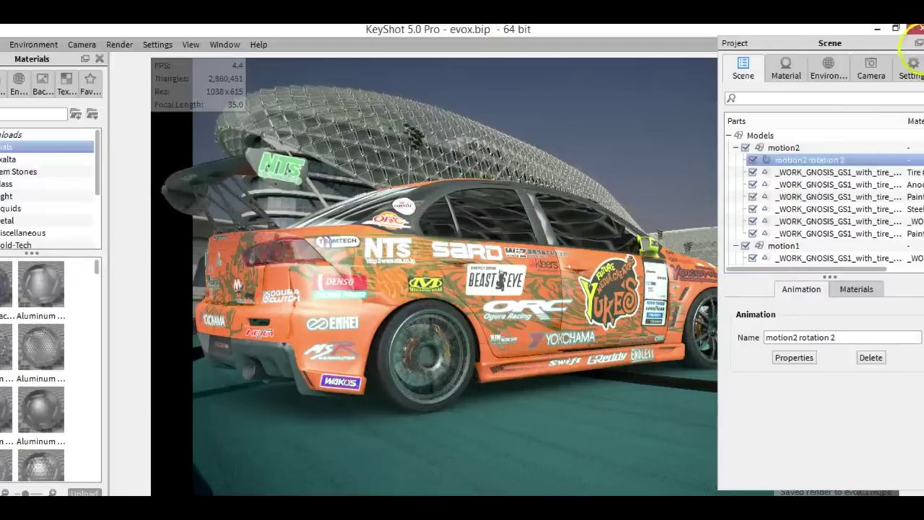
{"action": "left_click", "coordinate": [794, 147]}
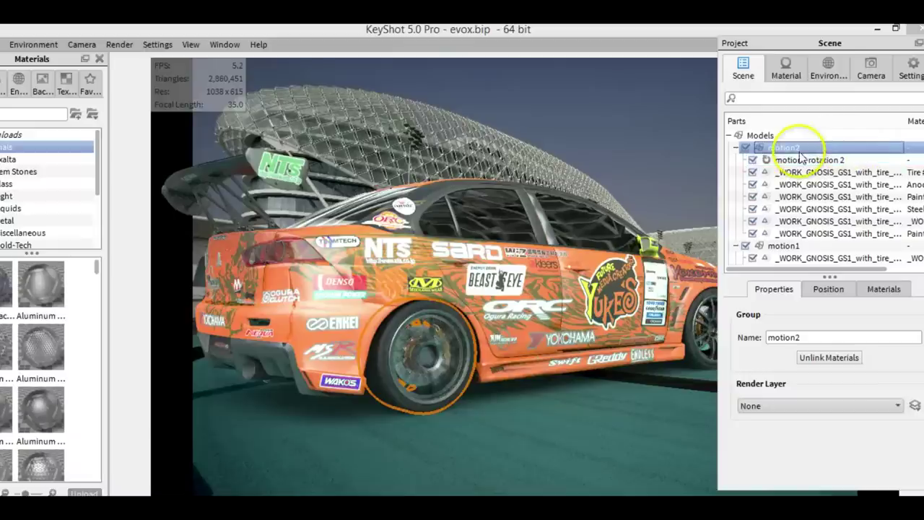
{"action": "left_click", "coordinate": [735, 147]}
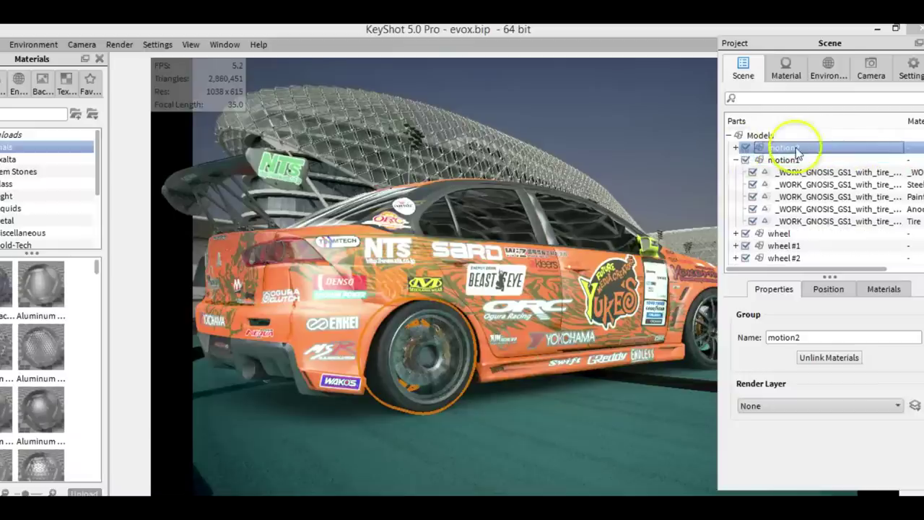
{"action": "left_click", "coordinate": [736, 159]}
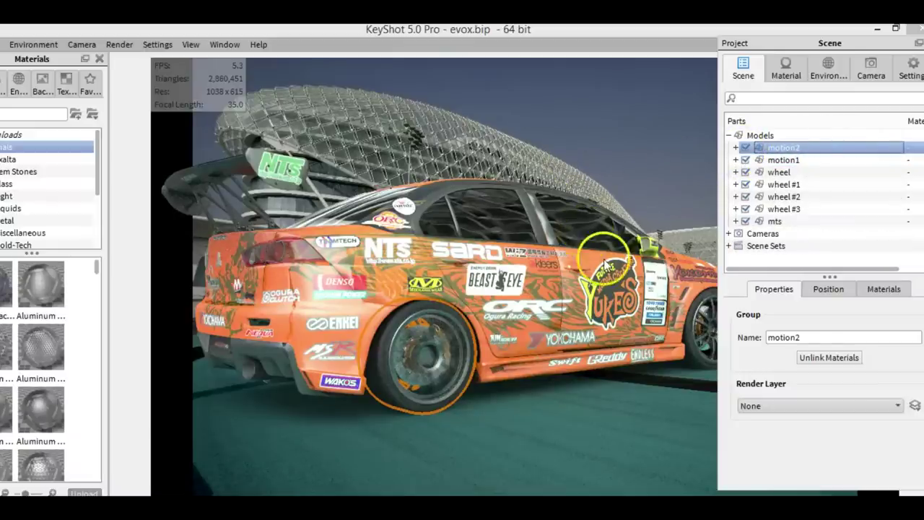
{"action": "left_click_drag", "start_coordinate": [589, 238], "coordinate": [473, 252]}
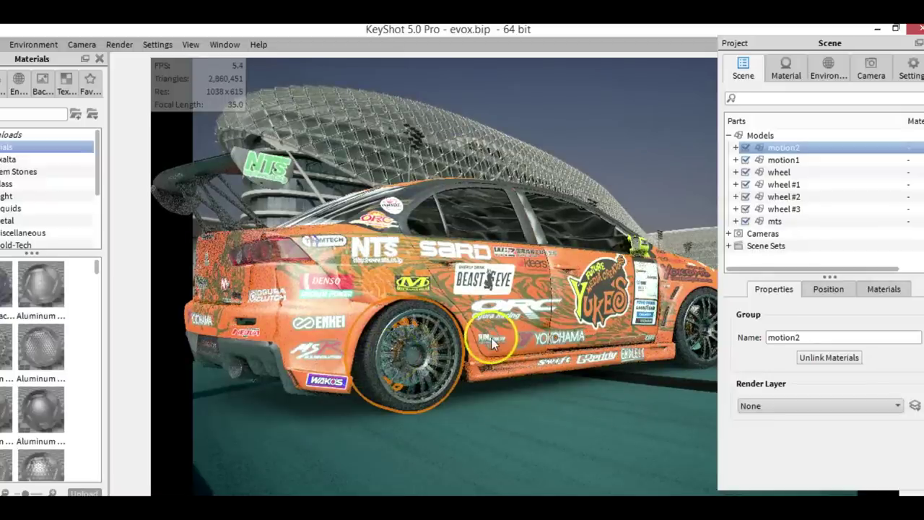
{"action": "left_click", "coordinate": [911, 69]}
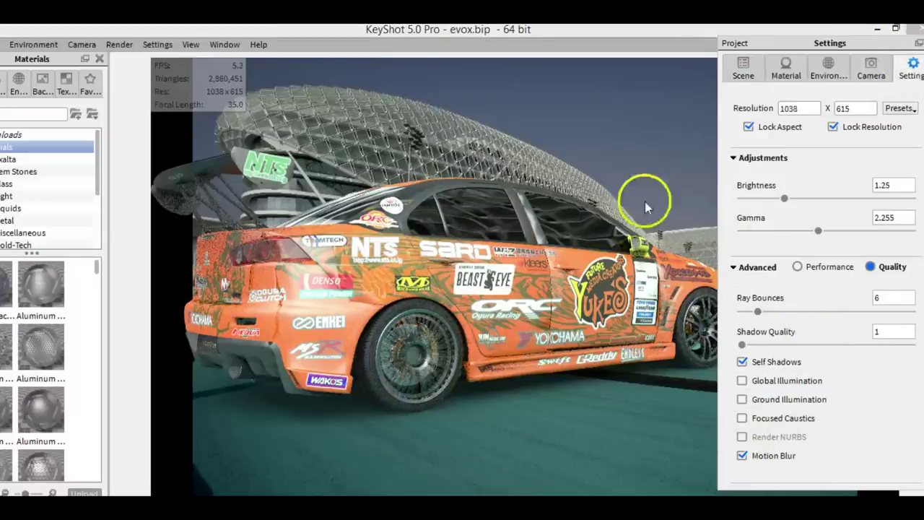
{"action": "left_click", "coordinate": [866, 68]}
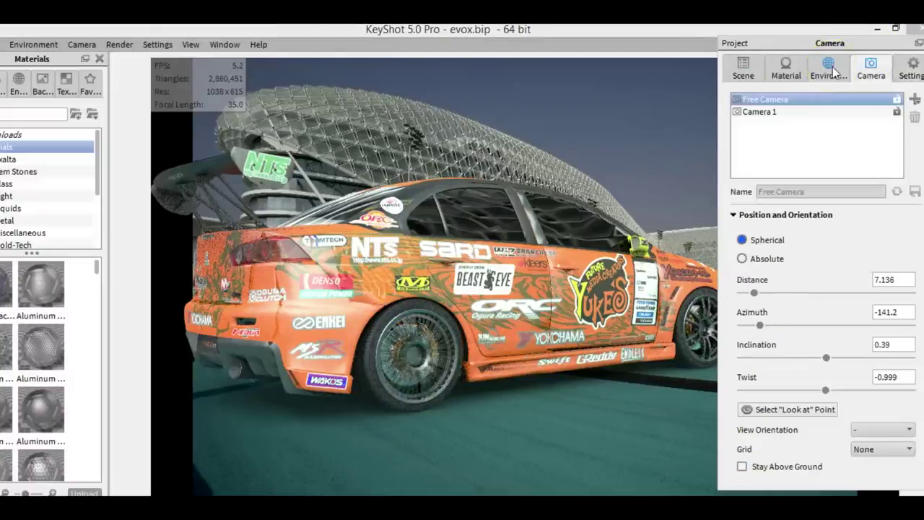
{"action": "left_click", "coordinate": [830, 69]}
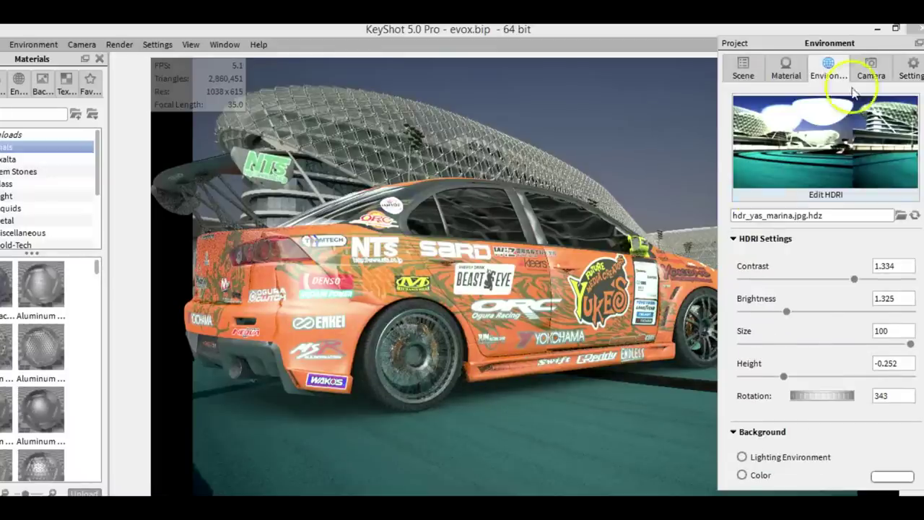
{"action": "left_click", "coordinate": [912, 66]}
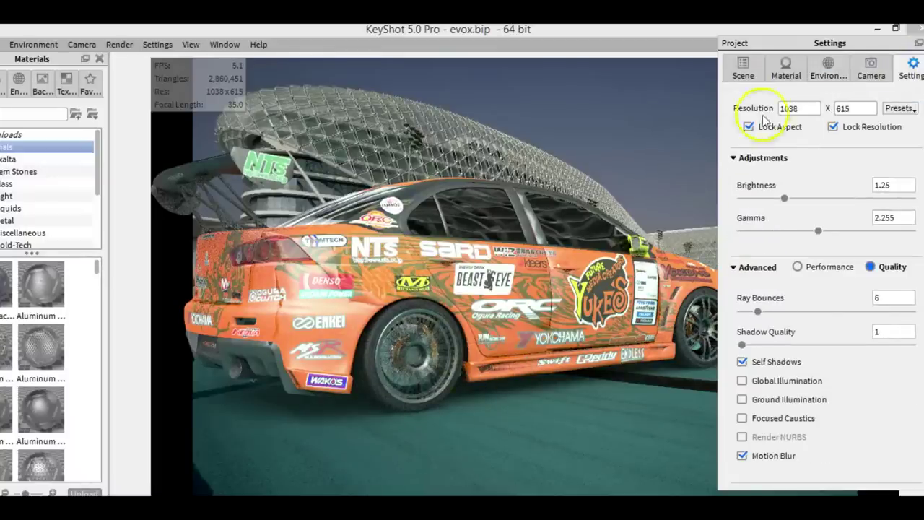
{"action": "left_click", "coordinate": [745, 66]}
- Add motion2 rotation 3 to motion2 and keep rotation 2 at 1200 degrees
{"action": "left_click", "coordinate": [823, 148]}
{"action": "right_click", "coordinate": [823, 151]}
{"action": "mouse_move", "coordinate": [844, 157]}
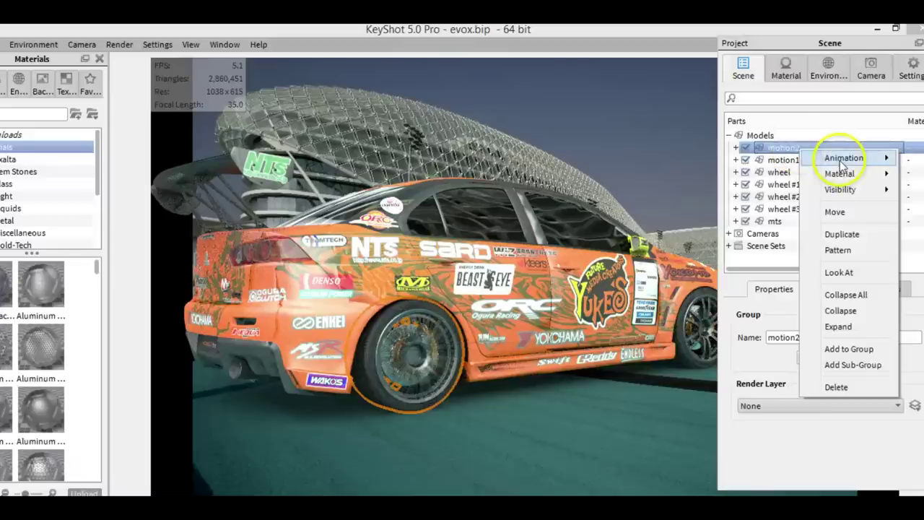
{"action": "left_click", "coordinate": [778, 197]}
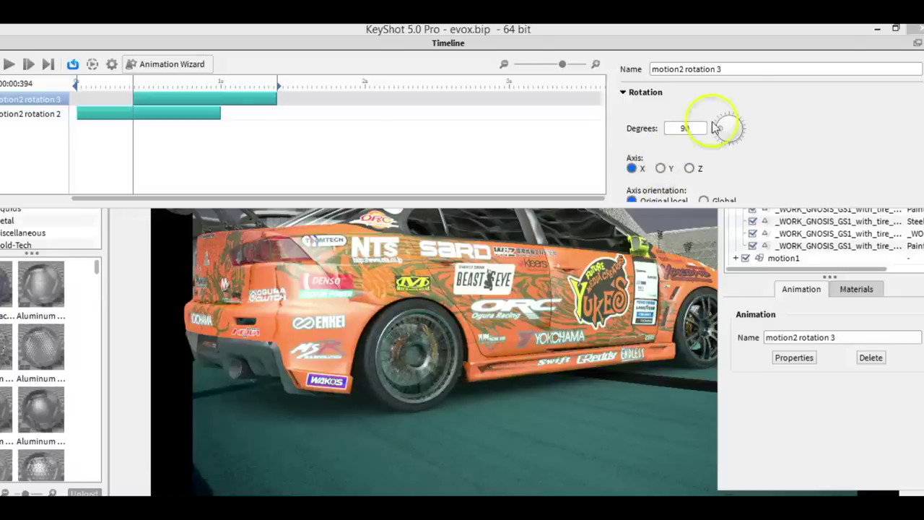
{"action": "left_click", "coordinate": [195, 112]}
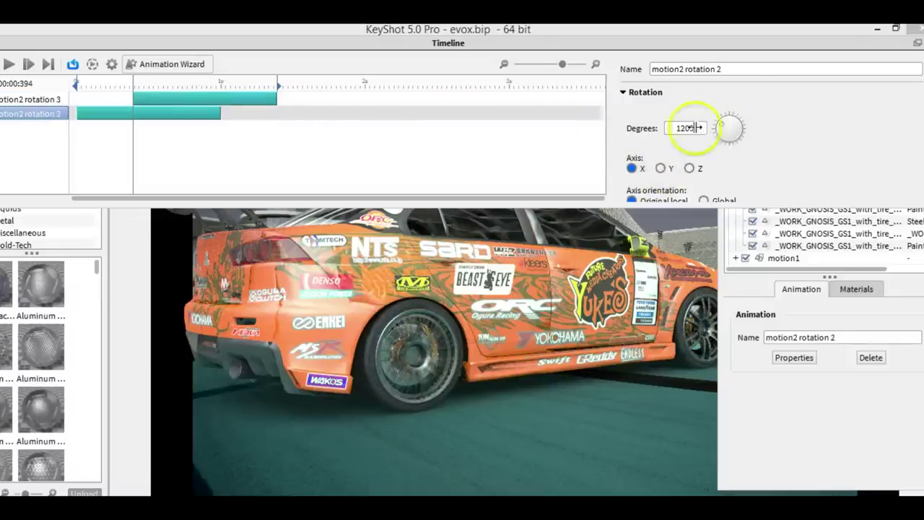
{"action": "key", "text": "Return"}
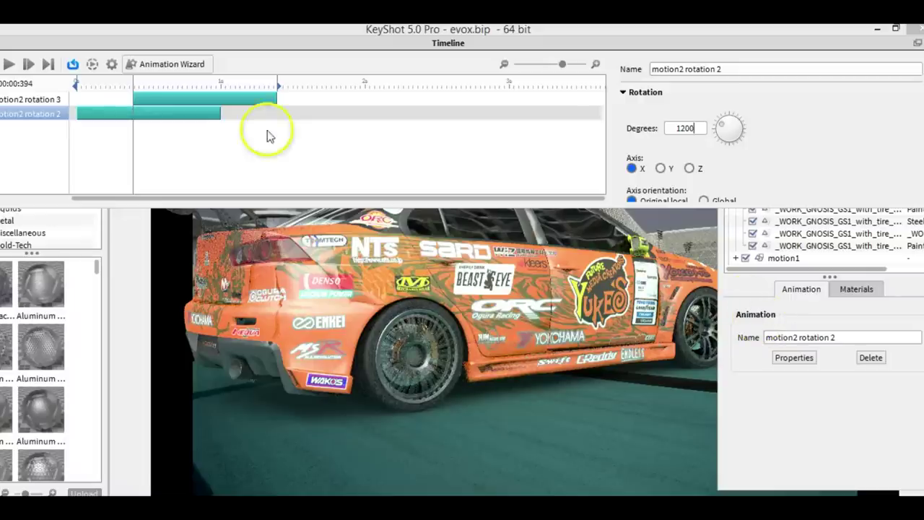
- Start rotation 3 at 0 s and stretch both motion2 rotation bars past 2 seconds
{"action": "left_click_drag", "start_coordinate": [173, 89], "coordinate": [116, 90]}
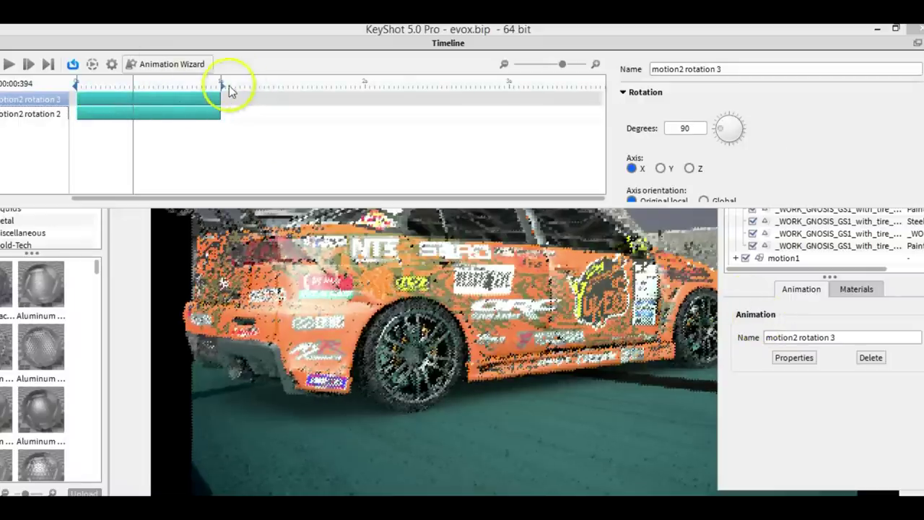
{"action": "left_click_drag", "start_coordinate": [219, 98], "coordinate": [403, 98]}
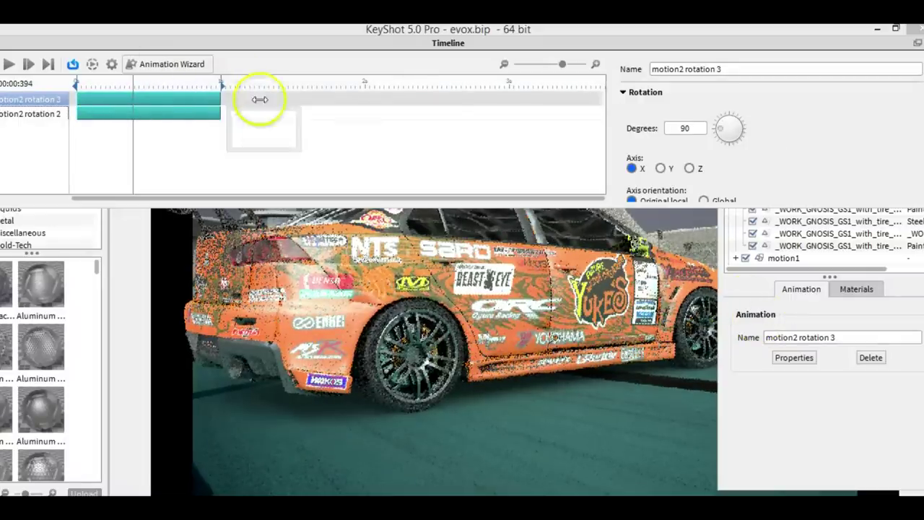
{"action": "left_click_drag", "start_coordinate": [221, 113], "coordinate": [384, 113]}
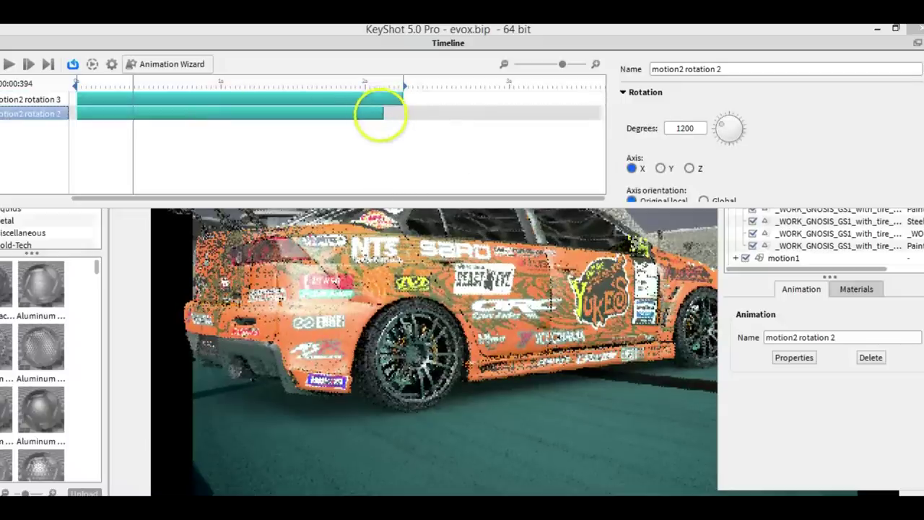
{"action": "mouse_move", "coordinate": [365, 108]}
{"action": "left_mouse_down"}
{"action": "mouse_move", "coordinate": [396, 109]}
{"action": "mouse_move", "coordinate": [340, 114]}
{"action": "left_mouse_up"}
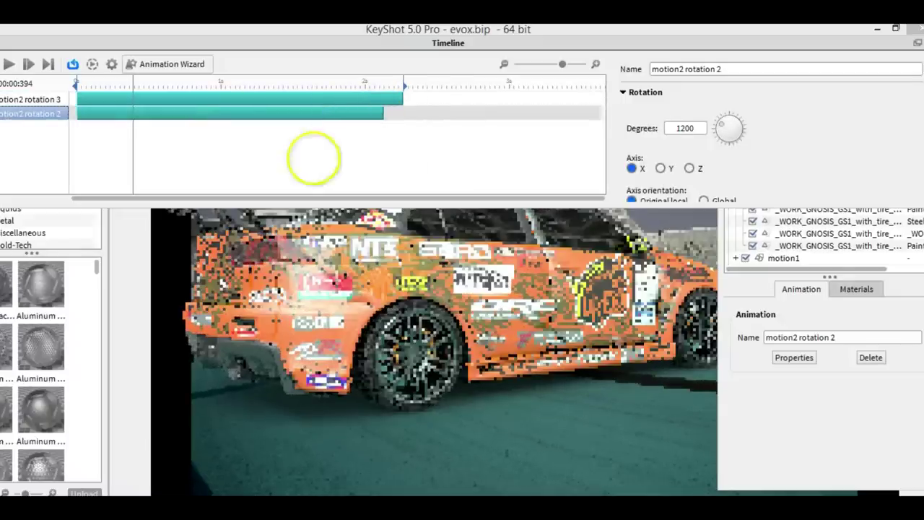